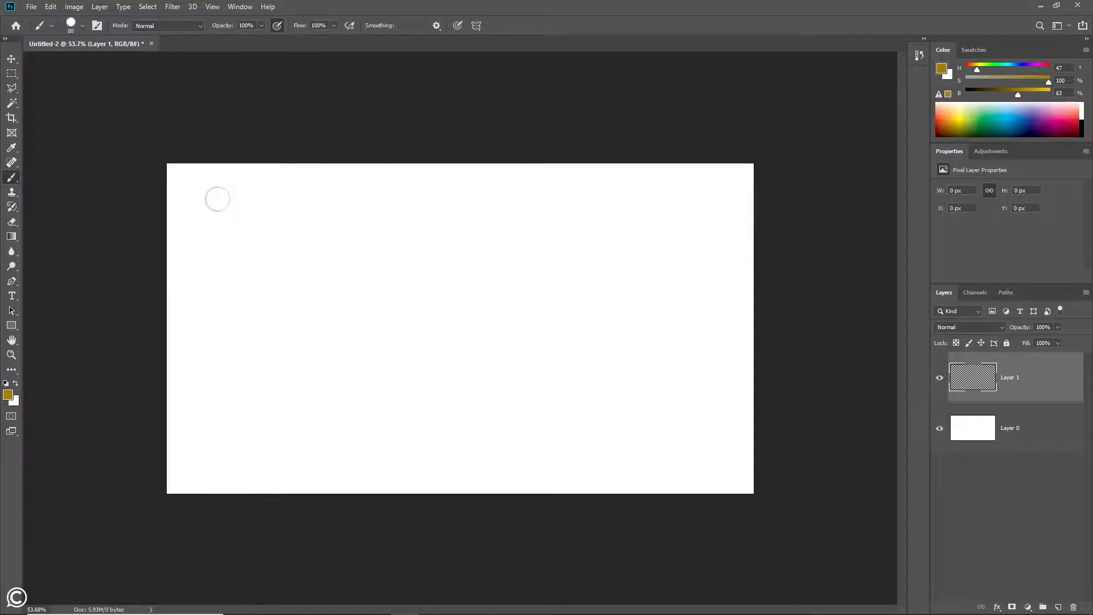
- Paint winding, overlapping gold strokes across Layer 1 with the Brush tool, varying the pen pressure for opaque and translucent paint
mouse_move(310, 198)
left_mouse_down()
mouse_move(245, 224)
mouse_move(331, 258)
mouse_move(449, 269)
mouse_move(502, 344)
mouse_move(617, 249)
mouse_move(619, 367)
mouse_move(683, 325)
left_mouse_up()
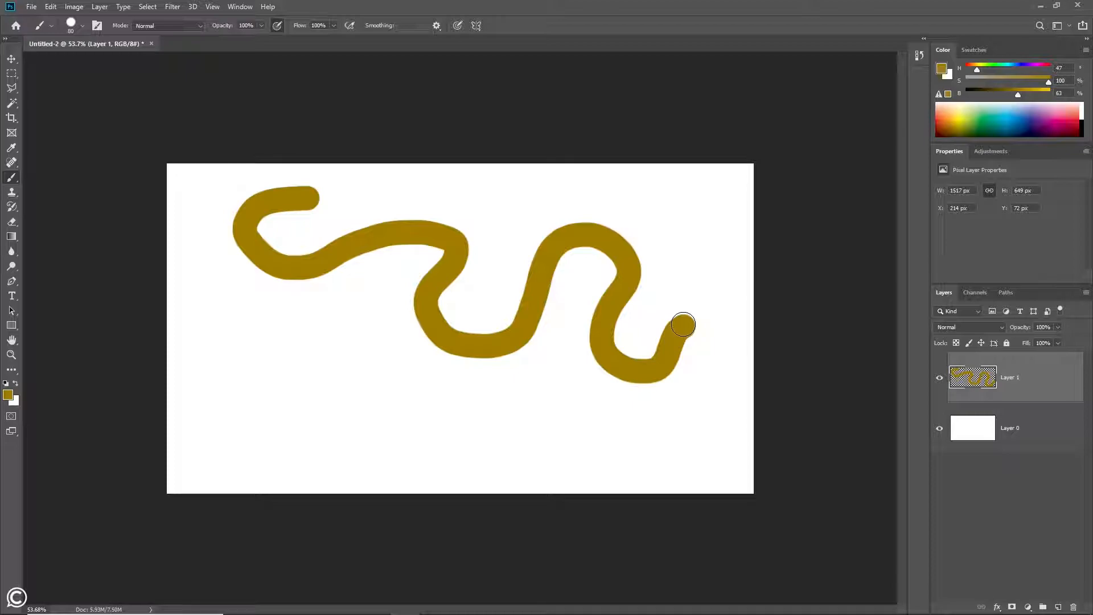
mouse_move(194, 302)
left_mouse_down()
mouse_move(438, 379)
mouse_move(666, 401)
left_mouse_up()
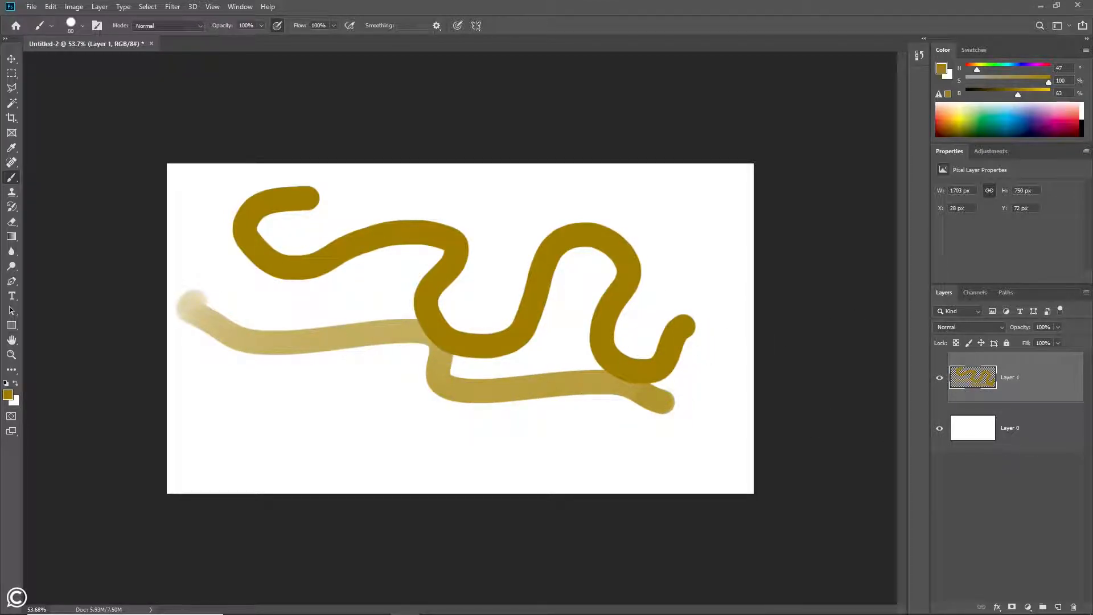
mouse_move(407, 182)
left_mouse_down()
mouse_move(624, 227)
mouse_move(570, 262)
mouse_move(649, 318)
mouse_move(444, 282)
mouse_move(353, 244)
mouse_move(535, 335)
mouse_move(513, 242)
mouse_move(549, 210)
mouse_move(496, 214)
left_mouse_up()
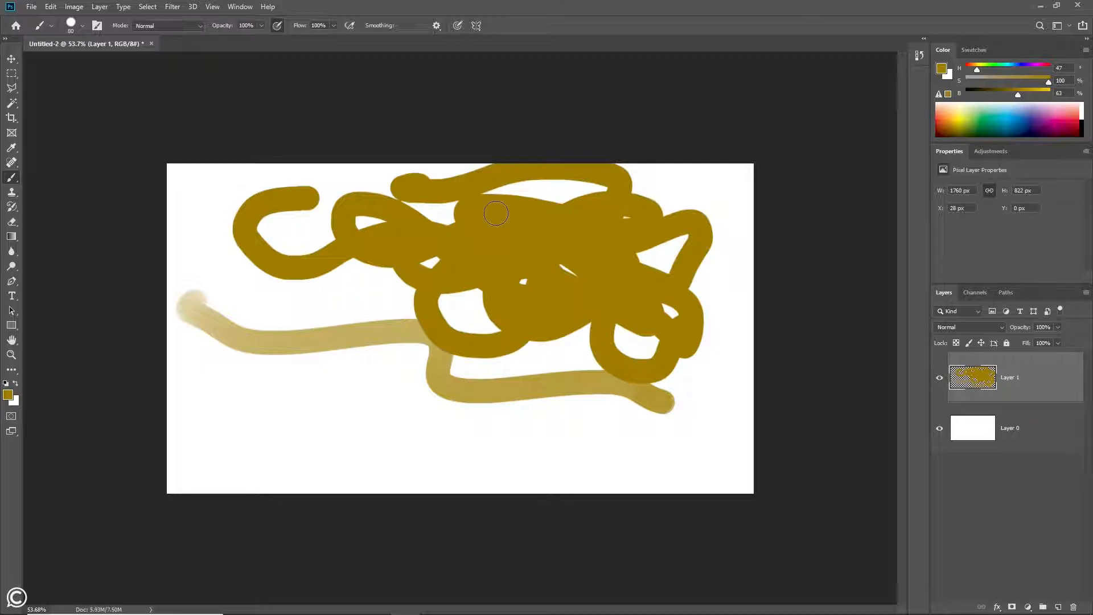
mouse_move(207, 373)
left_mouse_down()
mouse_move(246, 393)
mouse_move(435, 403)
mouse_move(708, 453)
mouse_move(162, 446)
mouse_move(381, 439)
mouse_move(677, 458)
mouse_move(813, 425)
mouse_move(344, 414)
mouse_move(202, 358)
mouse_move(405, 436)
mouse_move(724, 407)
mouse_move(548, 348)
mouse_move(229, 294)
mouse_move(403, 367)
mouse_move(642, 387)
mouse_move(285, 343)
mouse_move(574, 311)
mouse_move(442, 344)
mouse_move(467, 308)
left_mouse_up()
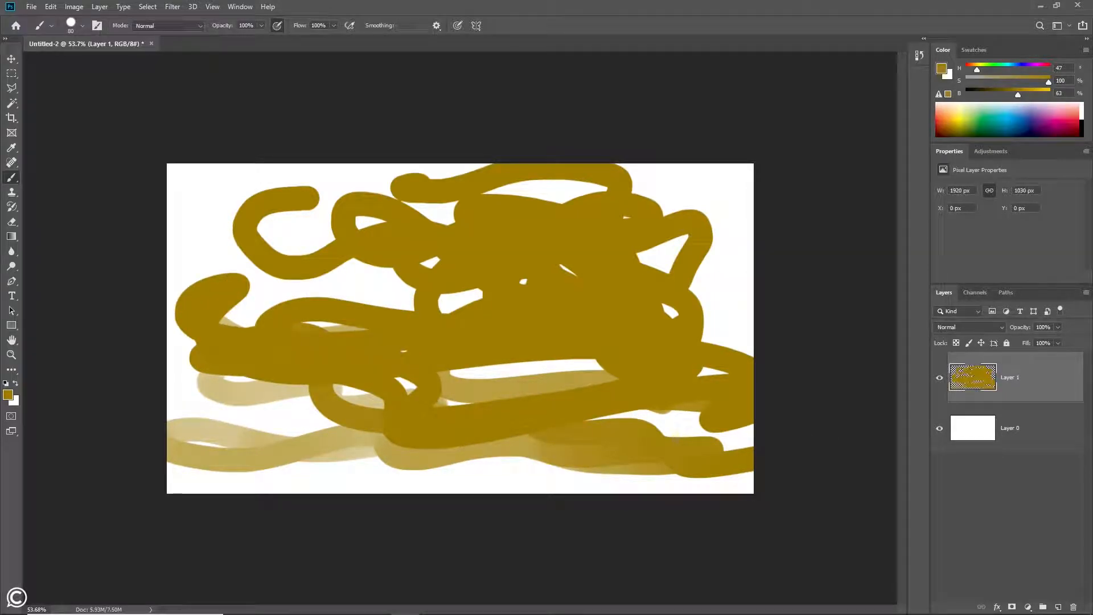
- Replace the painted layer with a new empty layer and paint a wavy gold stroke across the middle of the canvas
key("Delete")
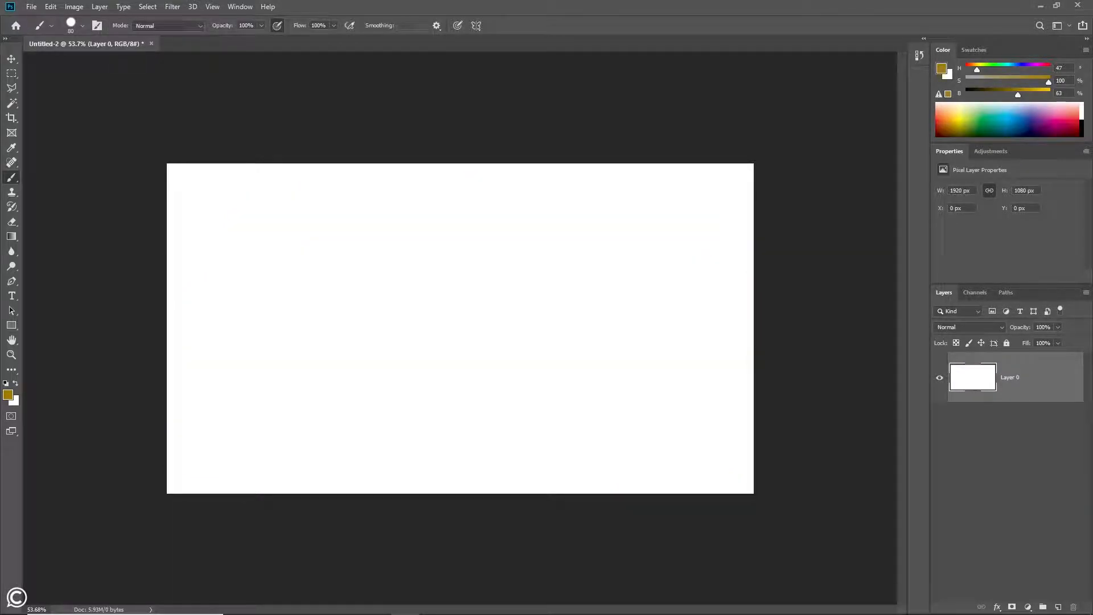
left_click(1057, 607)
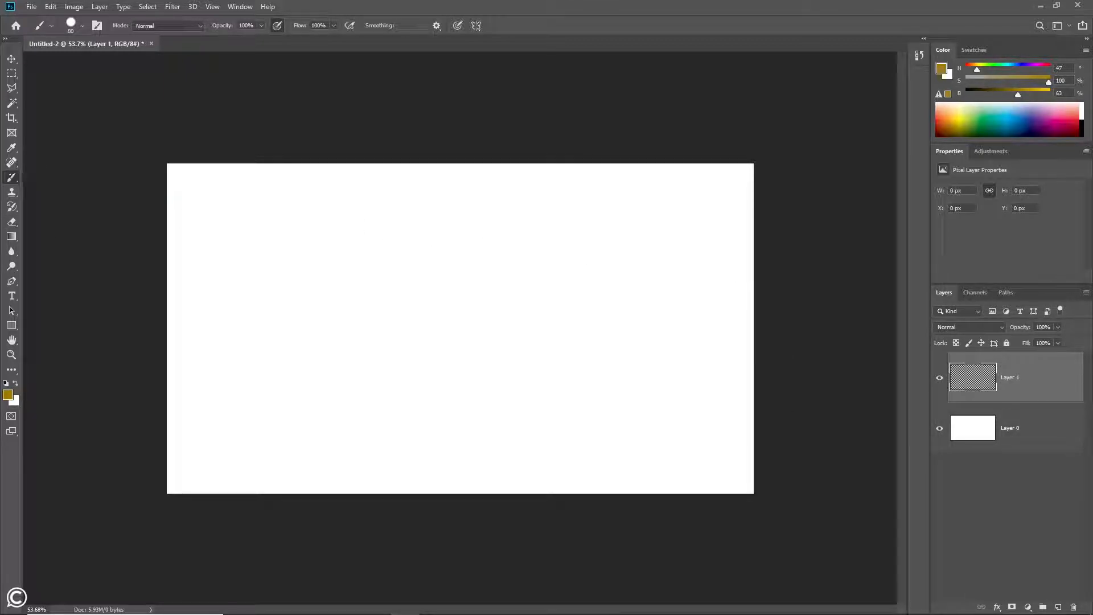
left_click_drag(339, 236, 707, 361)
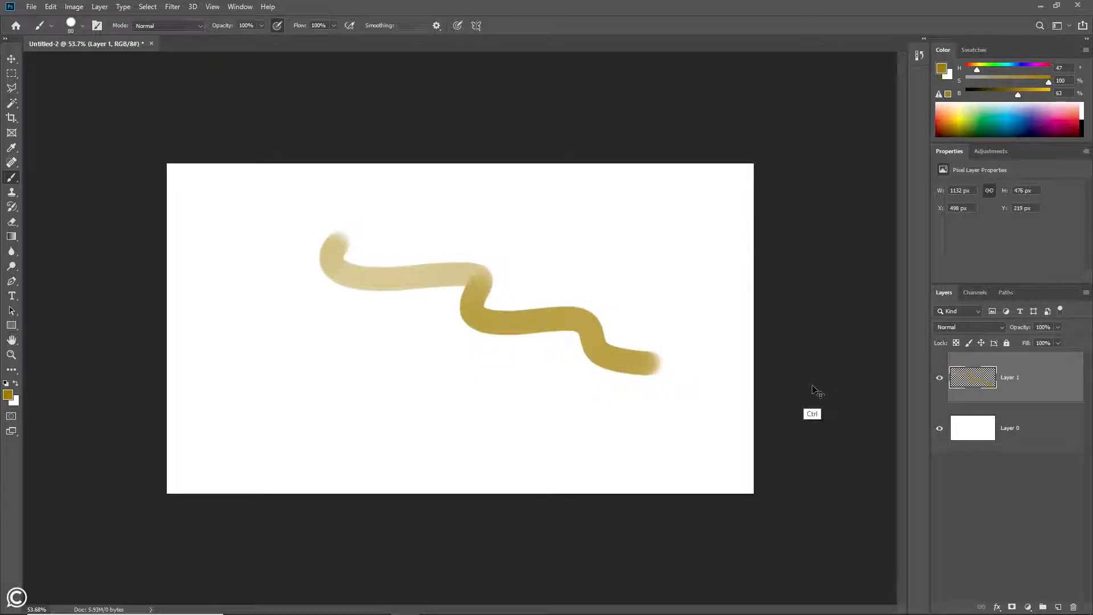
key("ctrl+z")
mouse_move(350, 246)
left_mouse_down()
mouse_move(563, 348)
mouse_move(619, 345)
left_mouse_up()
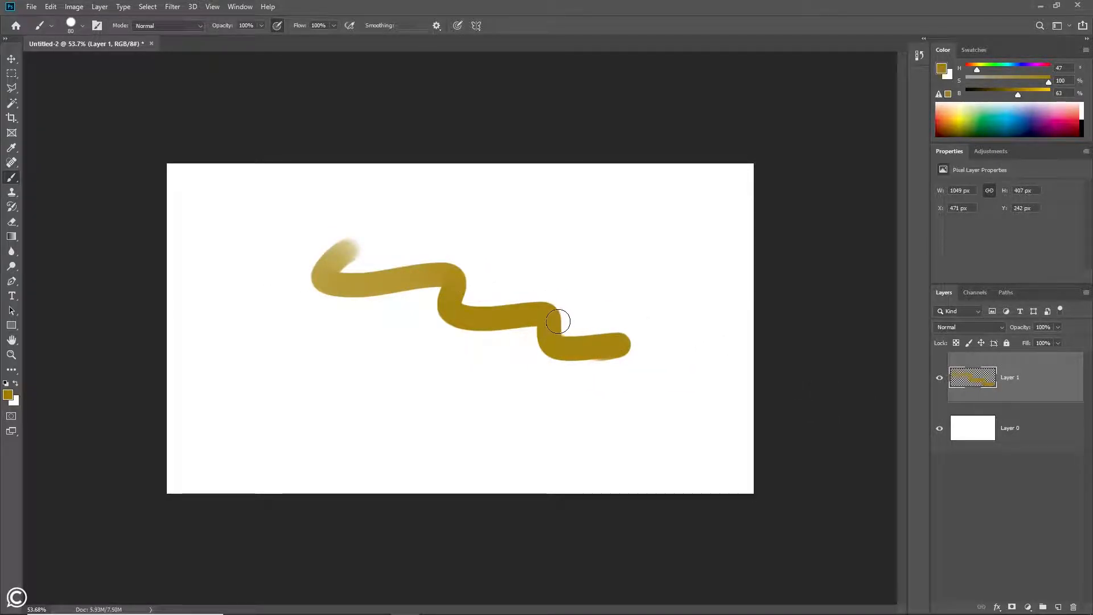
- Erase the wavy gold stroke with the Eraser tool and paint a fresh one in its place
key("e")
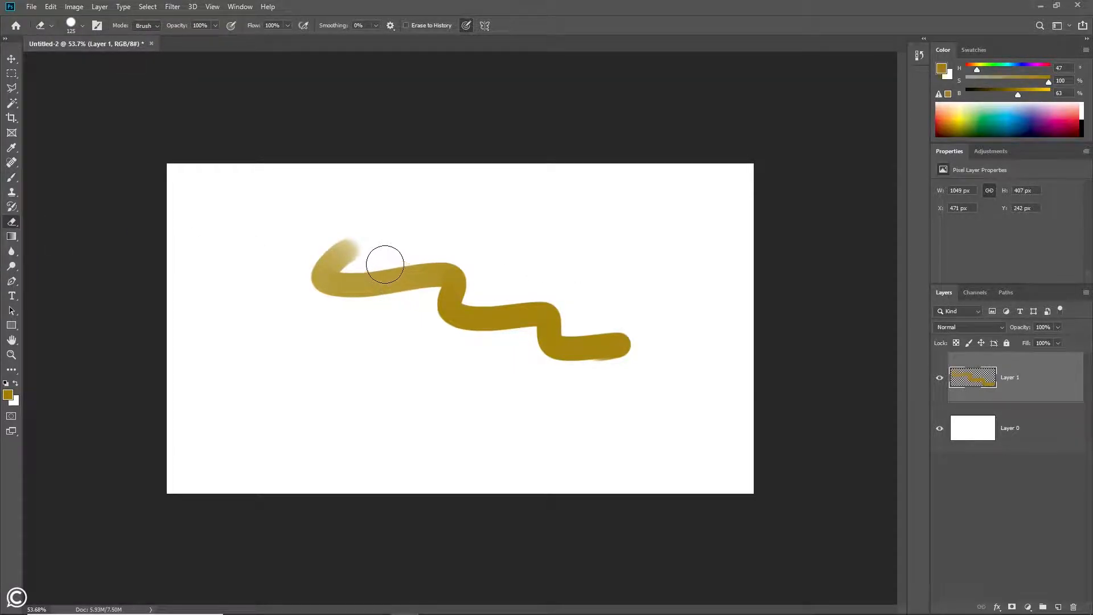
mouse_move(288, 261)
left_mouse_down()
mouse_move(409, 239)
mouse_move(333, 287)
mouse_move(540, 274)
mouse_move(596, 302)
mouse_move(617, 299)
mouse_move(577, 315)
mouse_move(624, 348)
left_mouse_up()
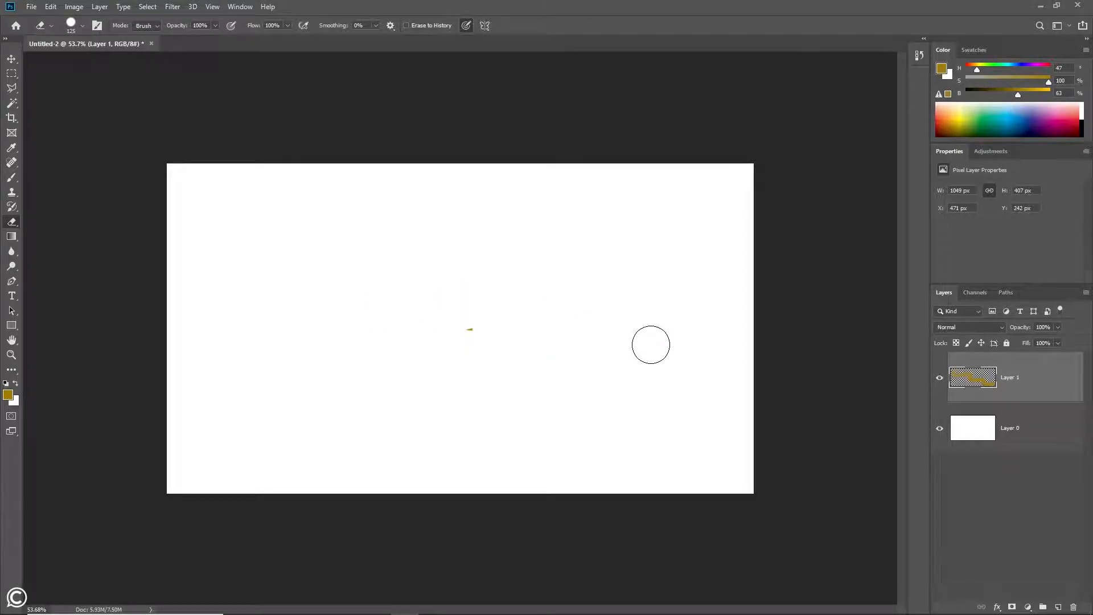
key("b")
mouse_move(353, 268)
left_mouse_down()
mouse_move(508, 329)
mouse_move(660, 334)
left_mouse_up()
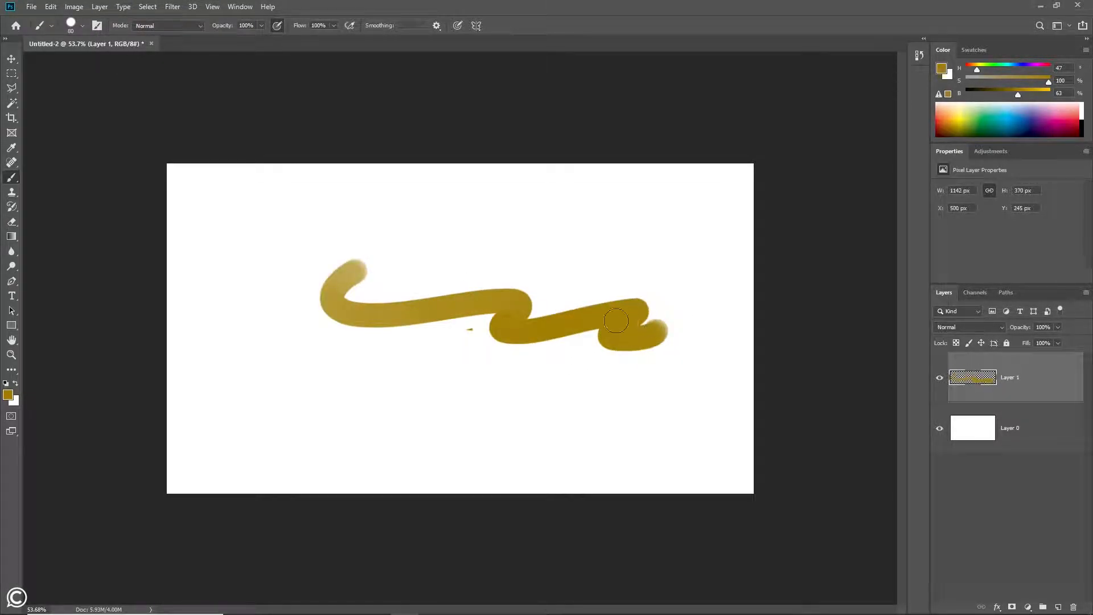
- Erase diagonal gaps through the new wavy stroke, breaking it into separate pieces
key("e")
left_click_drag(466, 265, 302, 334)
mouse_move(626, 256)
left_mouse_down()
mouse_move(395, 352)
mouse_move(504, 378)
left_mouse_up()
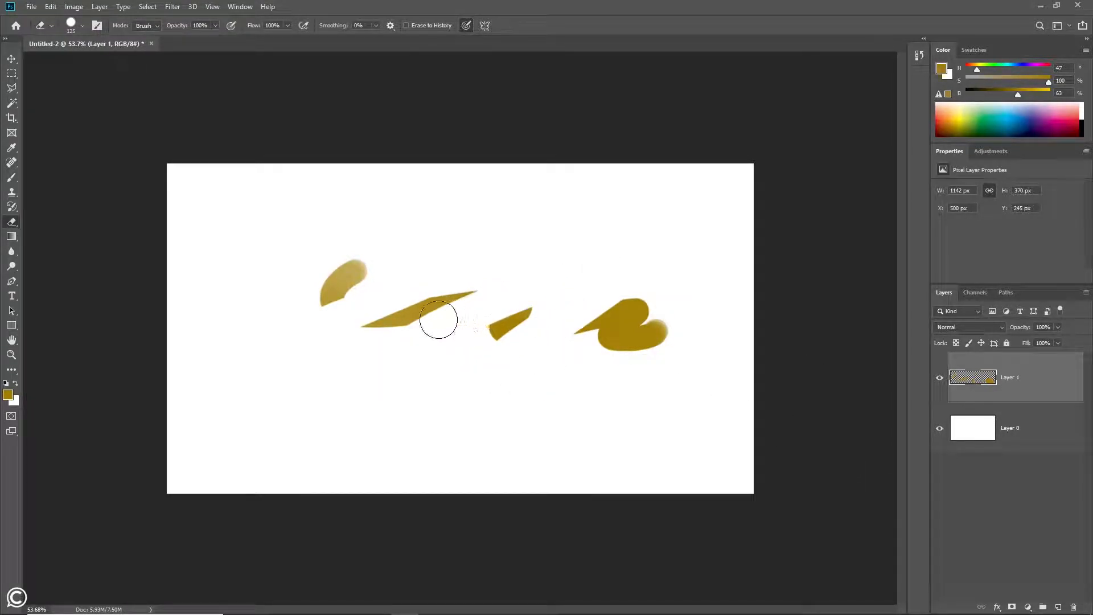
- Switch to the Brush tool, enlarge and shrink its tip, and paint a thin wavy stroke above the remaining gold pieces
key("b")
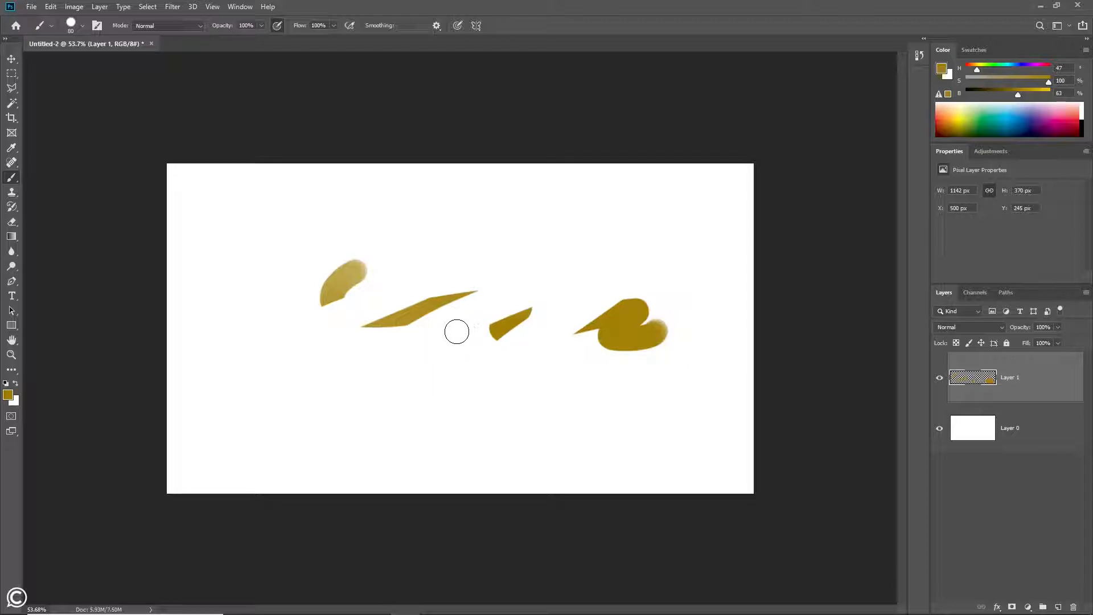
key("bracketright")
key("bracketright")
key("bracketright")
key("bracketright")
key("bracketright")
key("bracketright")
key("bracketright")
key("bracketright")
key("bracketright")
key("bracketright")
key("bracketright")
key("bracketleft")
key("bracketleft")
key("bracketleft")
key("bracketleft")
key("bracketleft")
key("bracketleft")
key("bracketleft")
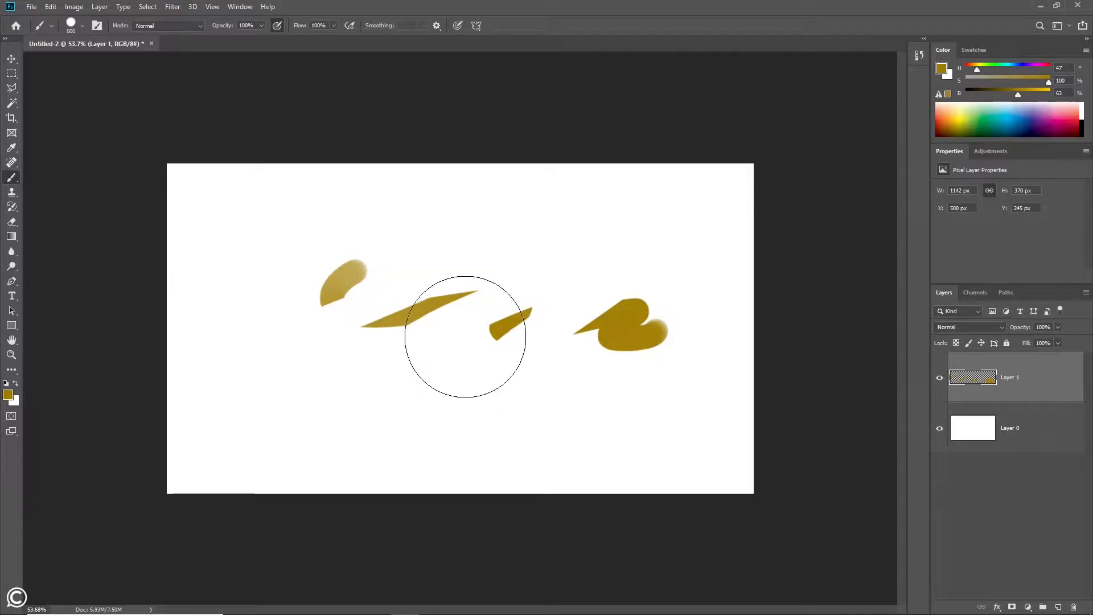
key("bracketleft")
key("bracketleft")
key("bracketleft")
key("bracketleft")
key("bracketleft")
key("bracketleft")
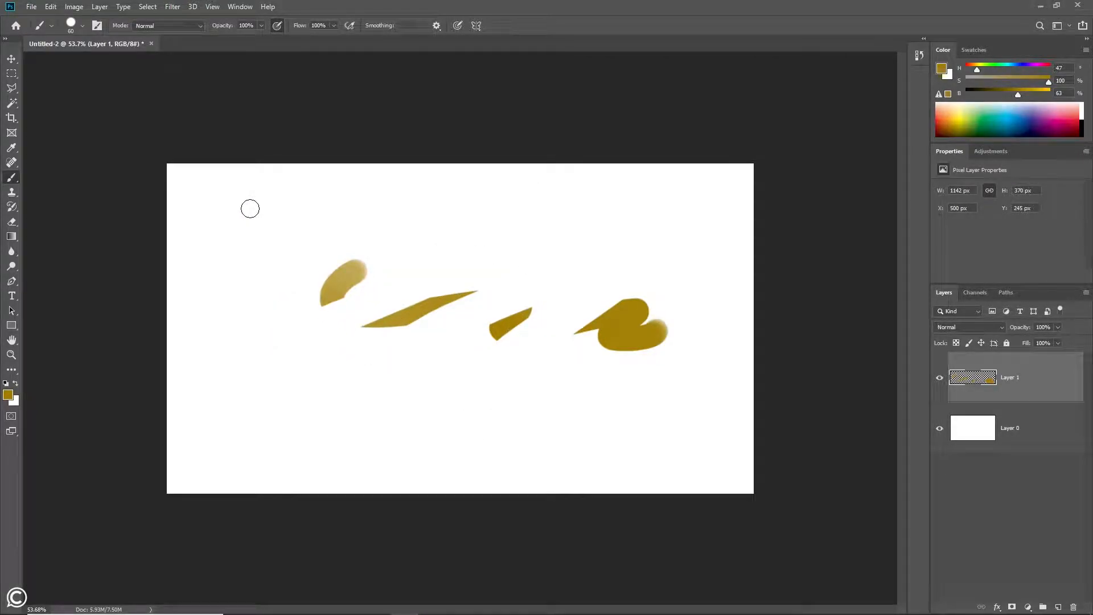
mouse_move(277, 192)
left_mouse_down()
mouse_move(317, 234)
mouse_move(561, 238)
mouse_move(543, 262)
left_mouse_up()
- Greatly enlarge the brush and paint a huge round gold blob over the left half of the canvas
key("bracketright")
key("bracketright")
key("bracketright")
key("bracketright")
key("bracketright")
key("bracketright")
key("bracketright")
key("bracketright")
key("bracketright")
key("bracketright")
key("bracketright")
key("bracketright")
key("bracketright")
key("bracketright")
key("bracketright")
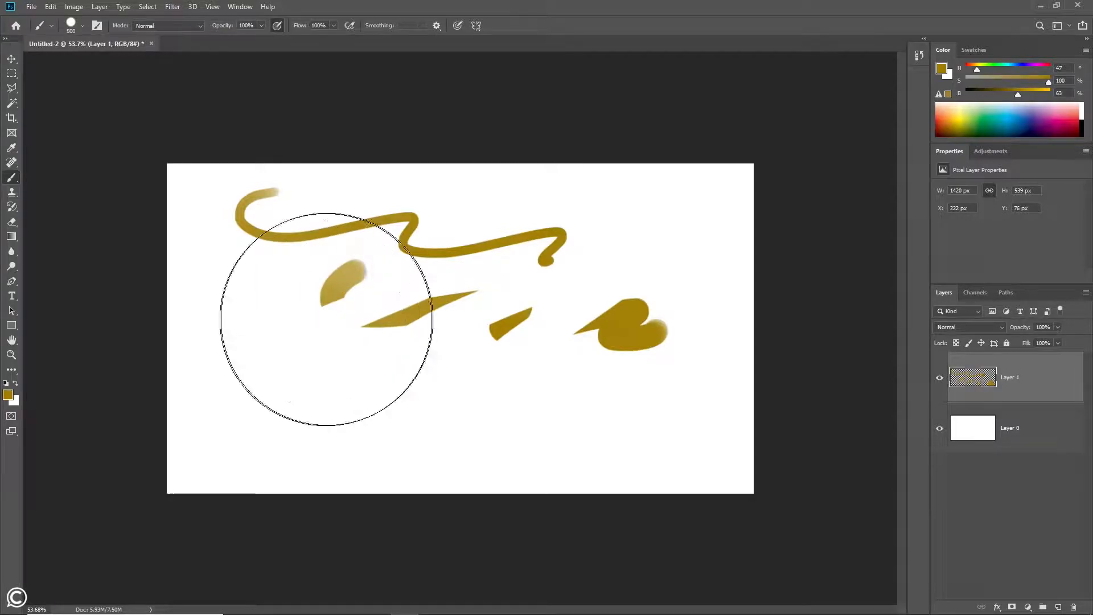
left_click_drag(280, 334, 437, 353)
- Reduce the brush size to 125 px and paint a short stroke over the right edge of the gold blob
key("bracketleft")
key("bracketleft")
key("bracketleft")
key("bracketleft")
key("bracketleft")
key("bracketleft")
key("bracketleft")
key("bracketleft")
key("bracketleft")
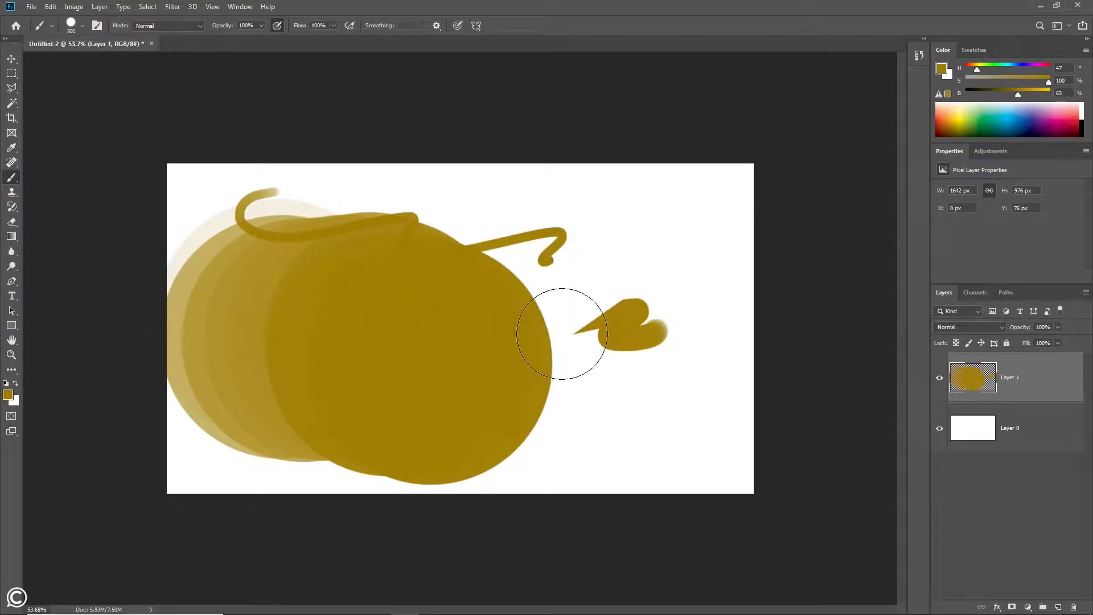
left_click_drag(562, 350, 471, 275)
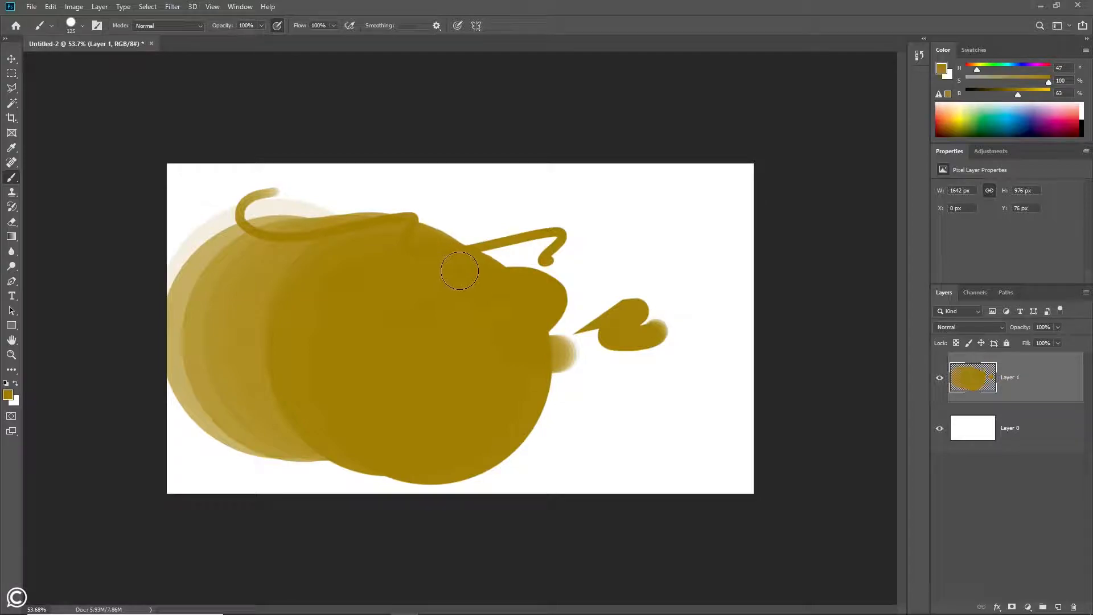
- Erase the blob's upper-right edge, then enlarge the eraser to 600 px and cut a round hole in the blob's middle
key("e")
mouse_move(459, 272)
left_mouse_down()
mouse_move(526, 290)
mouse_move(515, 350)
left_mouse_up()
key("bracketright")
key("bracketright")
key("bracketright")
key("bracketright")
key("bracketright")
key("bracketright")
key("bracketright")
key("bracketright")
key("bracketright")
key("bracketright")
key("bracketright")
key("bracketright")
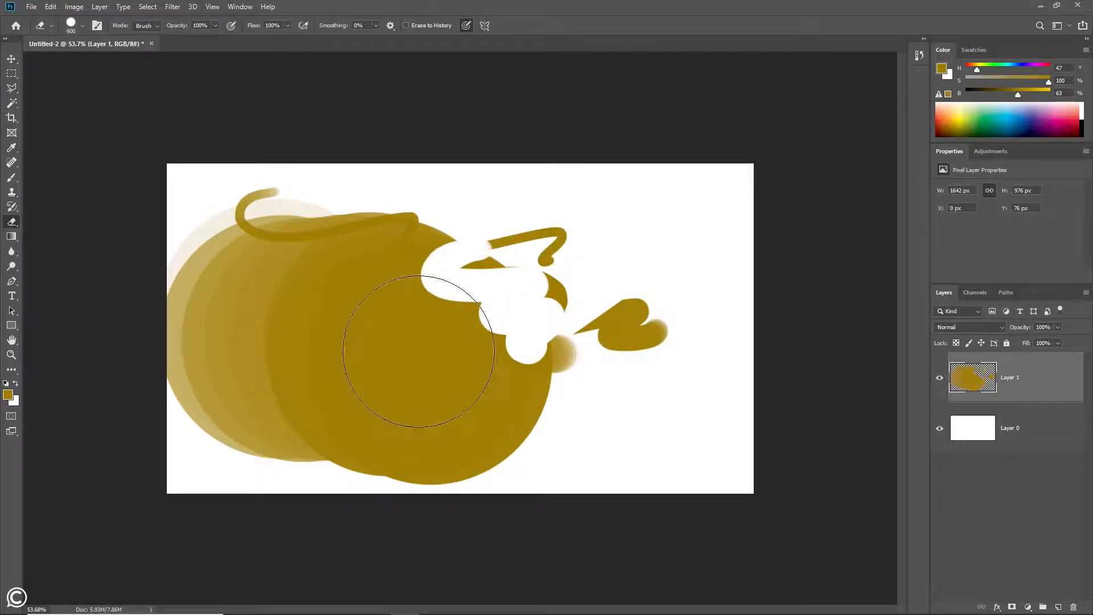
left_click(422, 364)
left_click(404, 349)
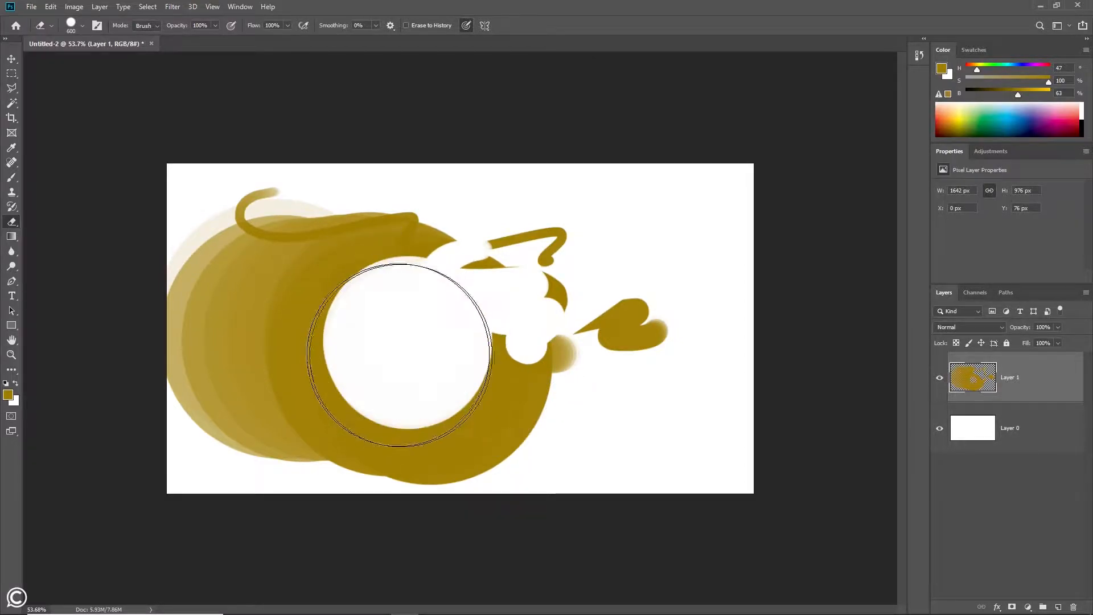
- Shrink the eraser to 20 px and erase a thin squiggle through the left part of the gold blob
key("bracketleft")
key("bracketleft")
key("bracketleft")
key("bracketleft")
key("bracketleft")
key("bracketleft")
key("bracketleft")
key("bracketleft")
key("bracketleft")
key("bracketleft")
mouse_move(236, 260)
left_mouse_down()
mouse_move(267, 301)
mouse_move(318, 310)
left_mouse_up()
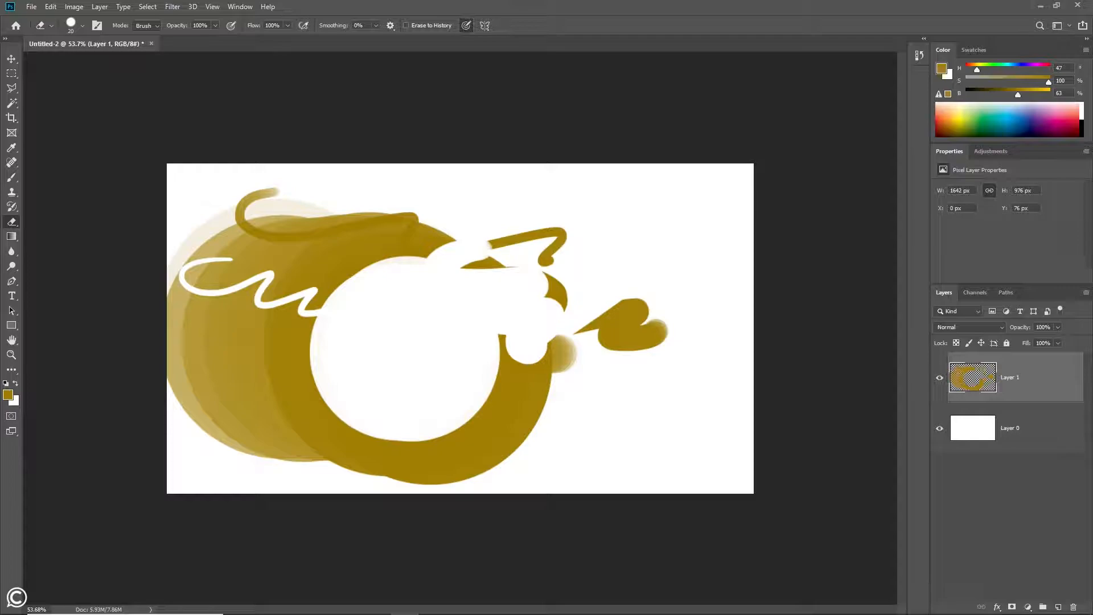
- Set the brush size to 80 px, lower its hardness, and paint a soft-edged stroke across the round hole
key("b")
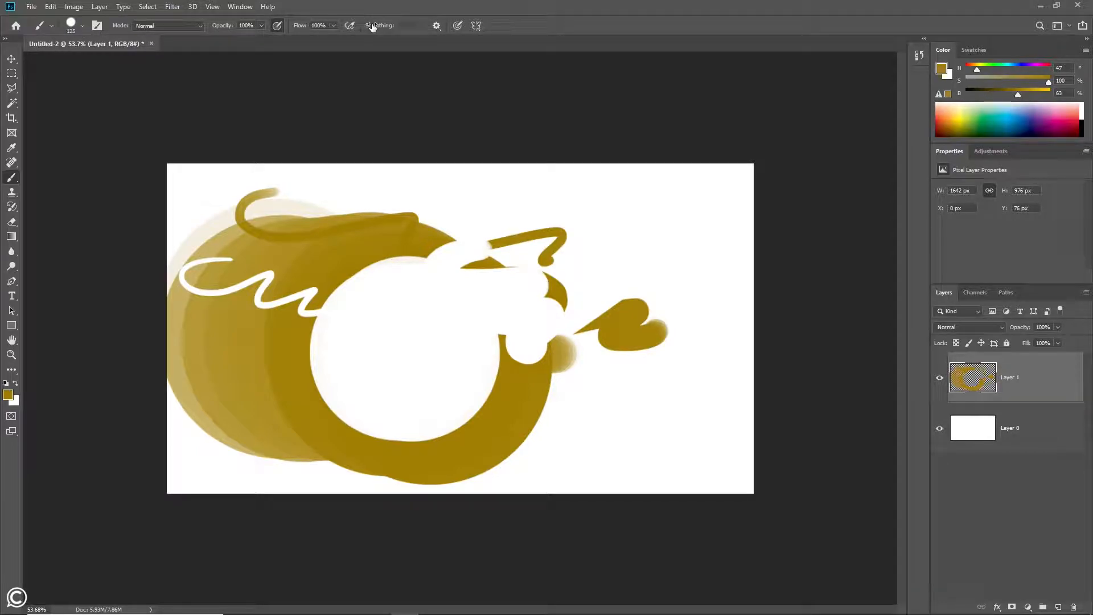
key("e")
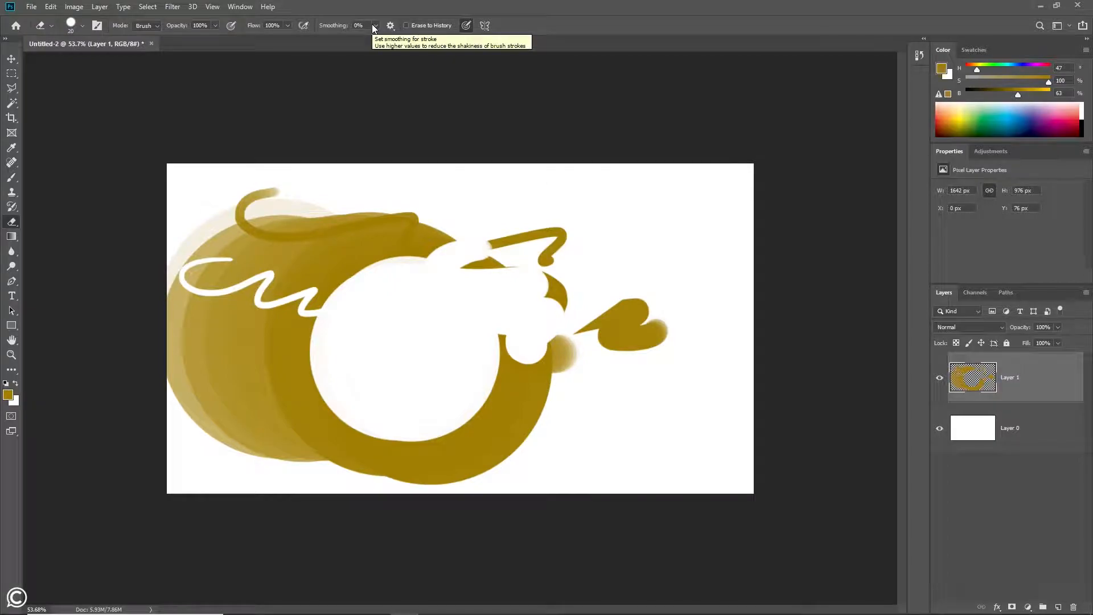
key("b")
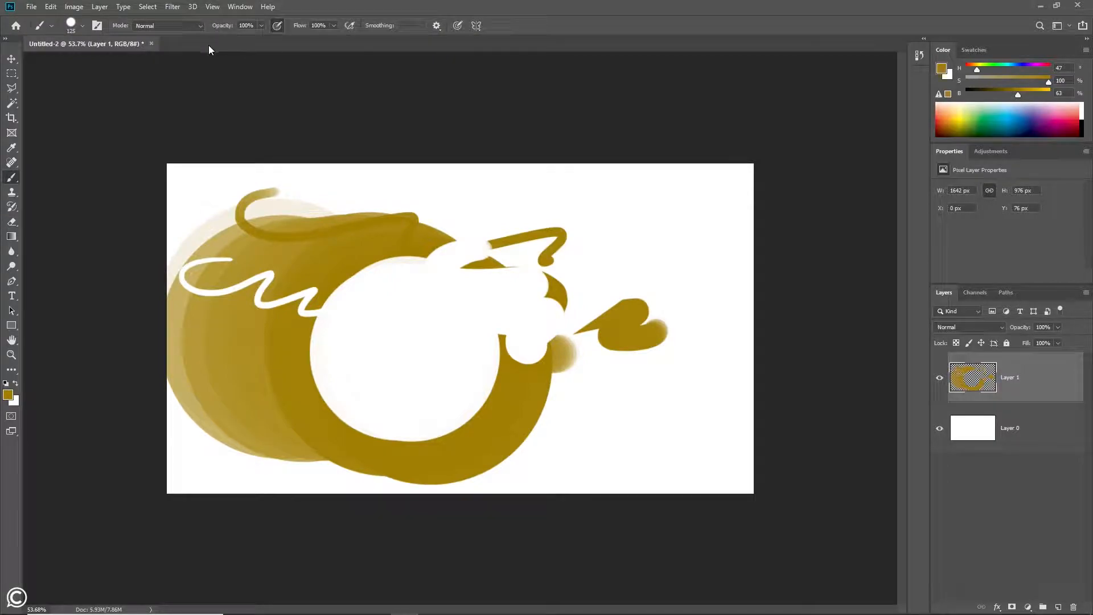
left_click(83, 26)
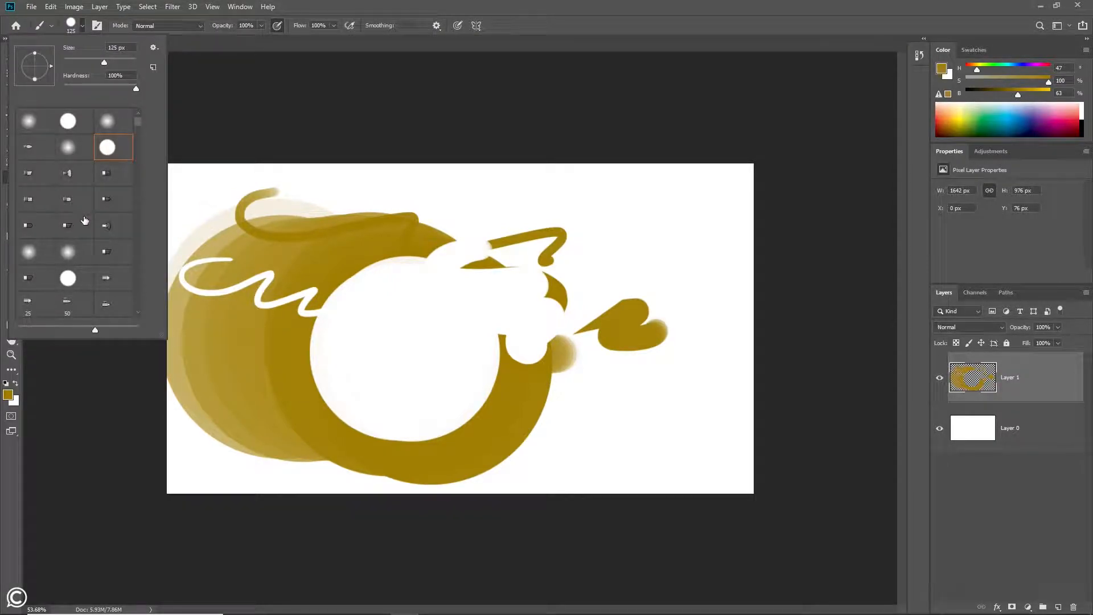
scroll(84, 219, "down", 2)
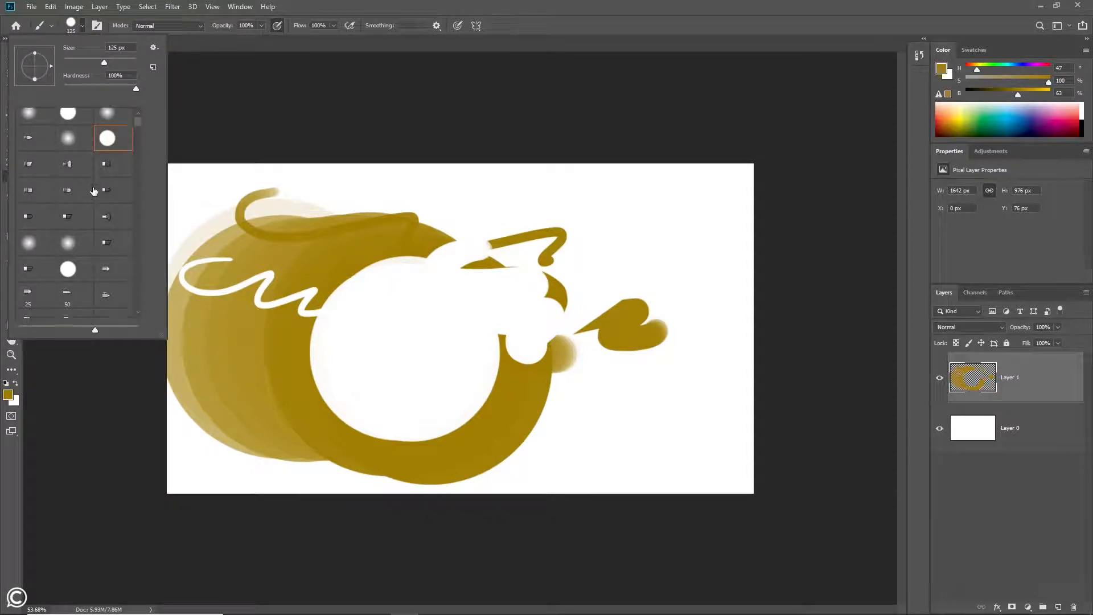
scroll(104, 196, "up", 2)
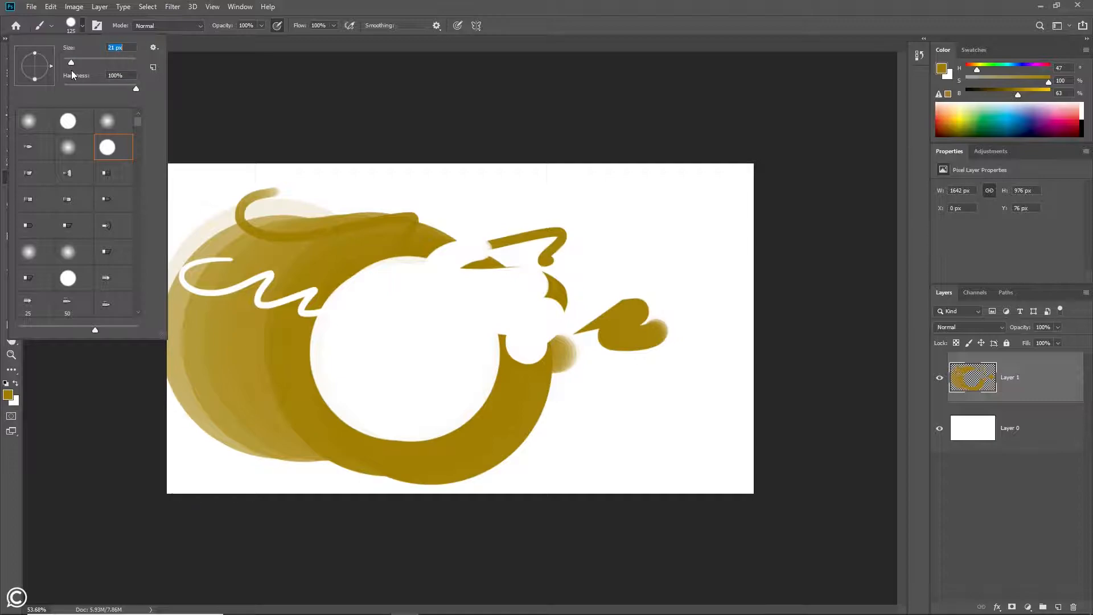
left_click_drag(90, 66, 114, 63)
left_click_drag(102, 61, 92, 60)
left_click_drag(135, 88, 82, 94)
left_click_drag(354, 259, 471, 374)
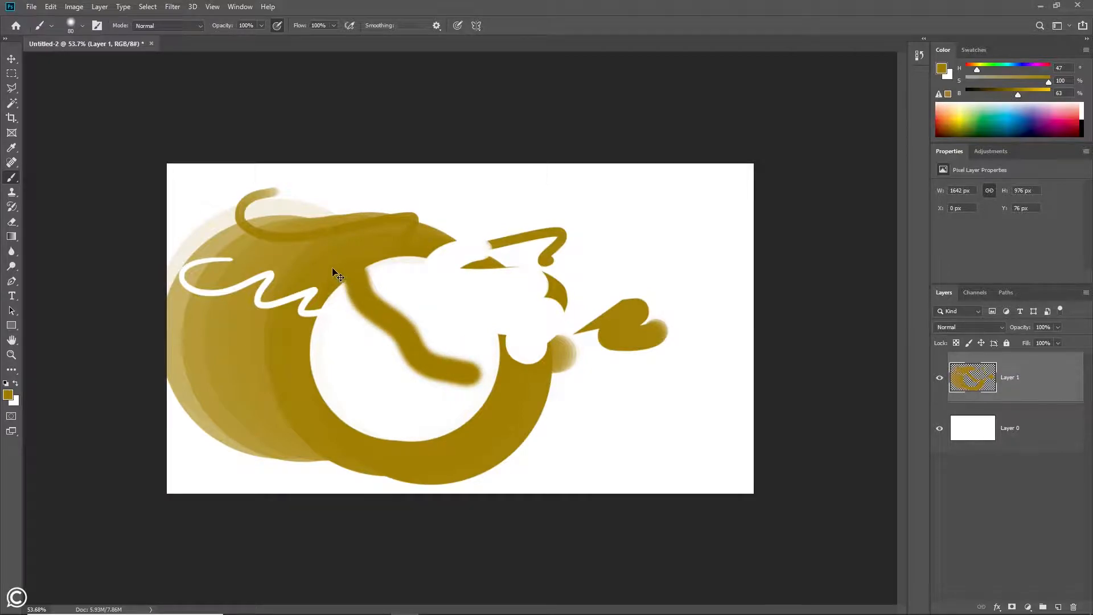
- Lower the brush hardness further and paint another soft stroke from above the blob down to the heart-like shape
left_click(81, 26)
left_click_drag(83, 89, 71, 86)
mouse_move(416, 192)
left_mouse_down()
mouse_move(434, 223)
mouse_move(589, 327)
left_mouse_up()
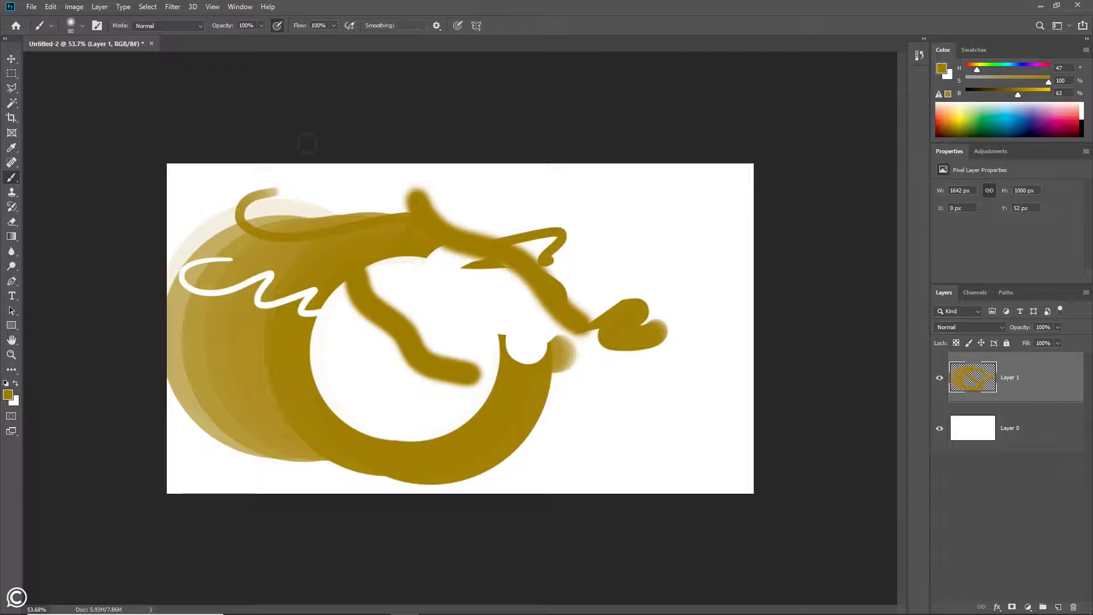
- Set the brush hardness to 100% and paint several hard-edged strokes across the hole, the blob's top and the heart-like shape
left_click(83, 30)
left_click_drag(72, 90, 162, 98)
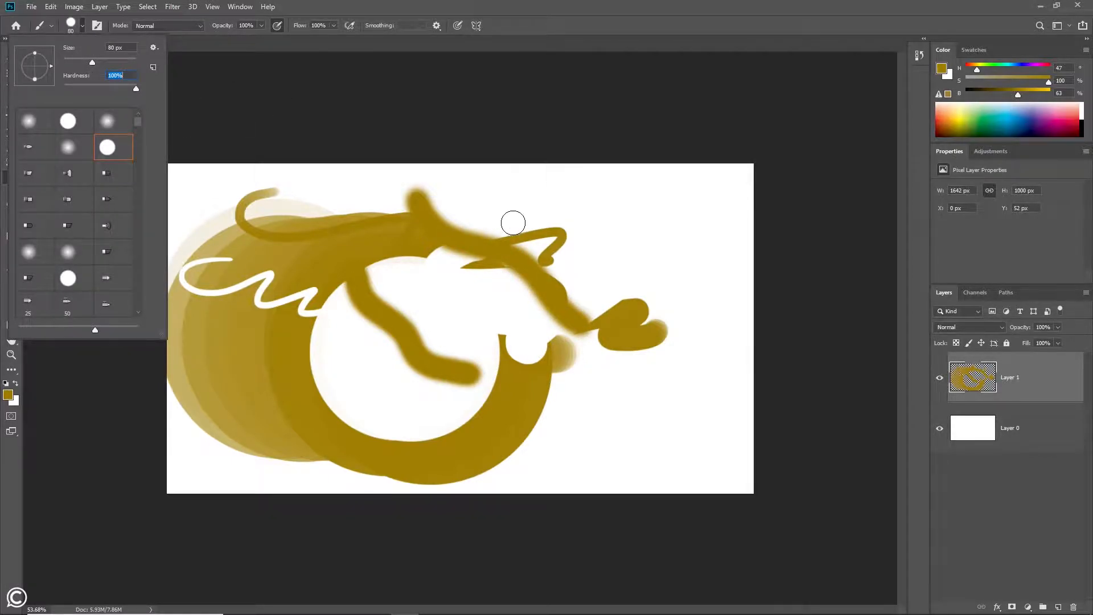
mouse_move(512, 223)
left_mouse_down()
mouse_move(618, 279)
mouse_move(654, 319)
left_mouse_up()
mouse_move(396, 250)
left_mouse_down()
mouse_move(416, 297)
mouse_move(489, 390)
left_mouse_up()
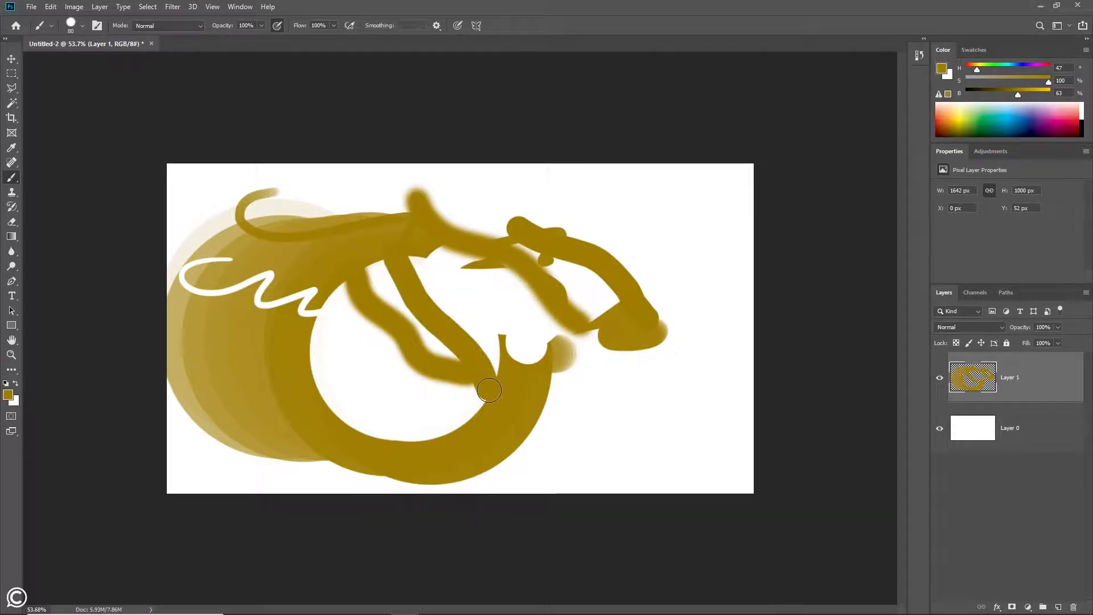
left_click_drag(317, 327, 485, 393)
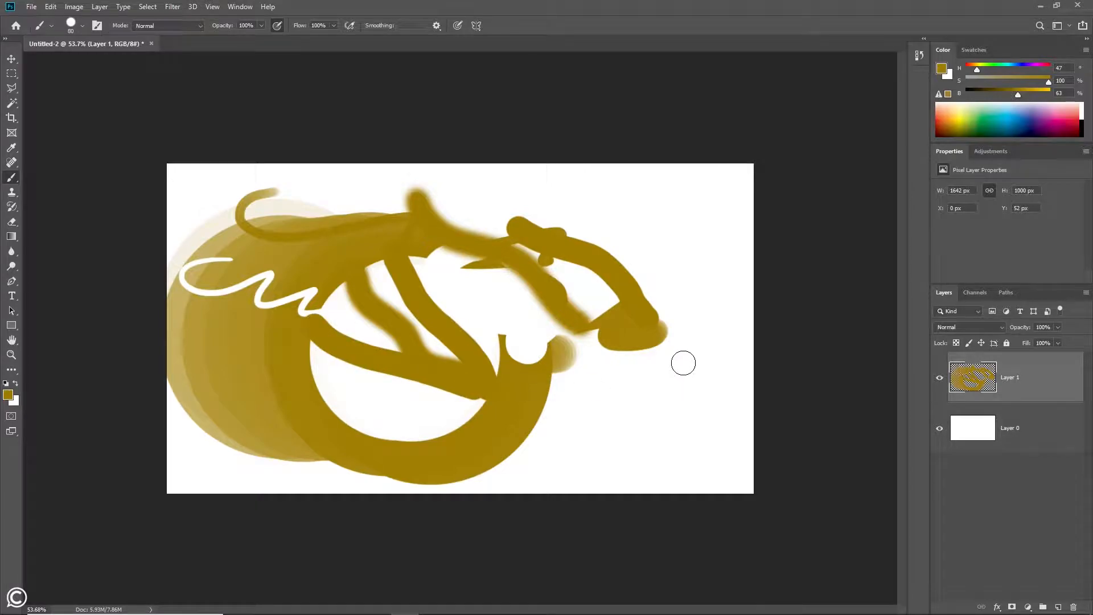
left_click_drag(293, 217, 522, 214)
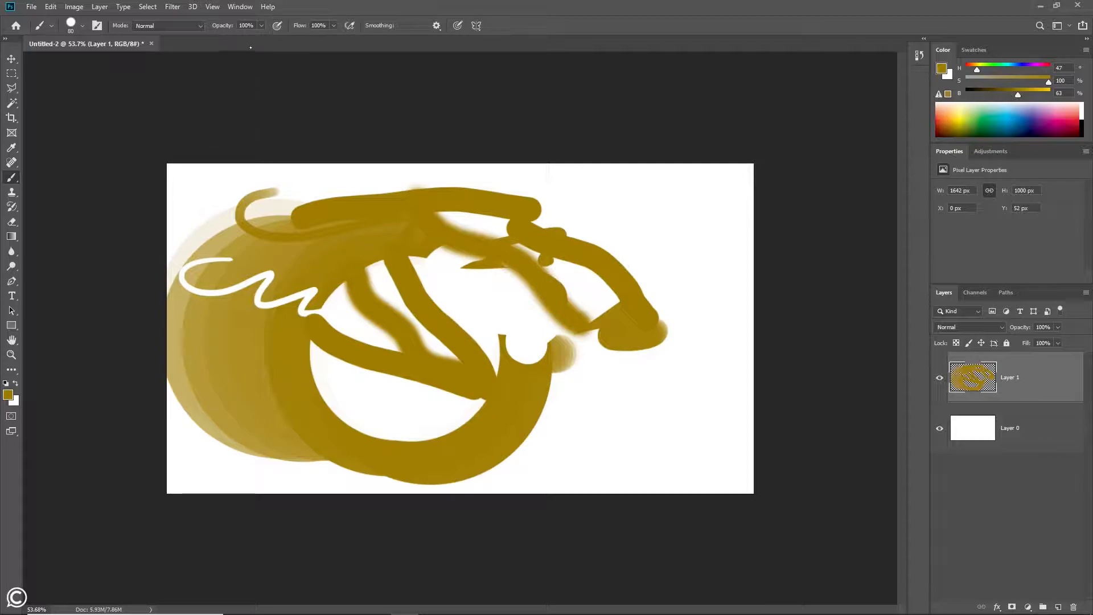
- Paint fully opaque strokes along the canvas's upper-left and right edges, then delete the painted layer
left_click_drag(189, 176, 349, 191)
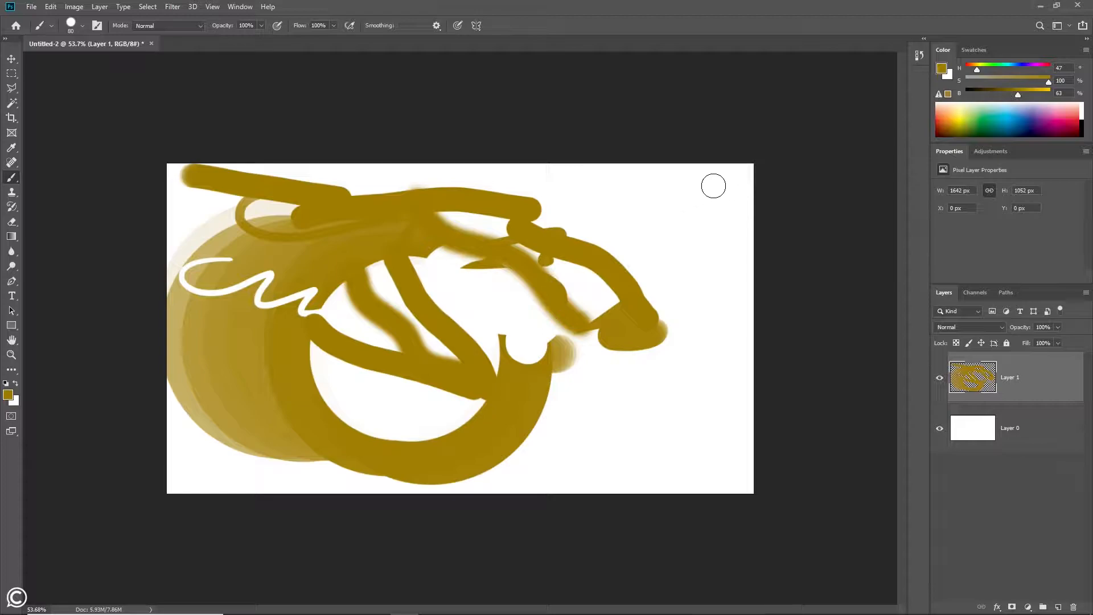
mouse_move(740, 181)
left_mouse_down()
mouse_move(631, 215)
mouse_move(635, 270)
mouse_move(563, 356)
mouse_move(604, 382)
mouse_move(654, 367)
mouse_move(676, 374)
mouse_move(663, 402)
mouse_move(709, 407)
mouse_move(715, 380)
mouse_move(668, 311)
mouse_move(709, 284)
mouse_move(695, 259)
mouse_move(655, 261)
mouse_move(573, 233)
mouse_move(478, 259)
mouse_move(571, 323)
mouse_move(440, 376)
mouse_move(657, 378)
mouse_move(646, 418)
mouse_move(695, 440)
left_mouse_up()
key("Delete")
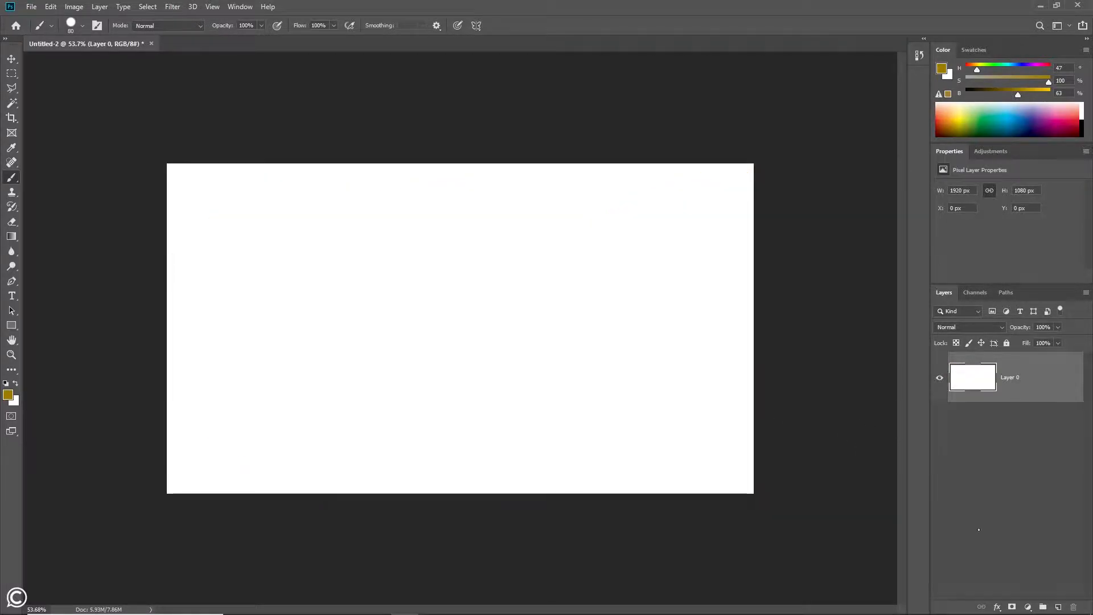
- Add a new layer and paint several broad golden strokes and a ring with the 80 px brush, using pen pressure for opacity
left_click(1059, 606)
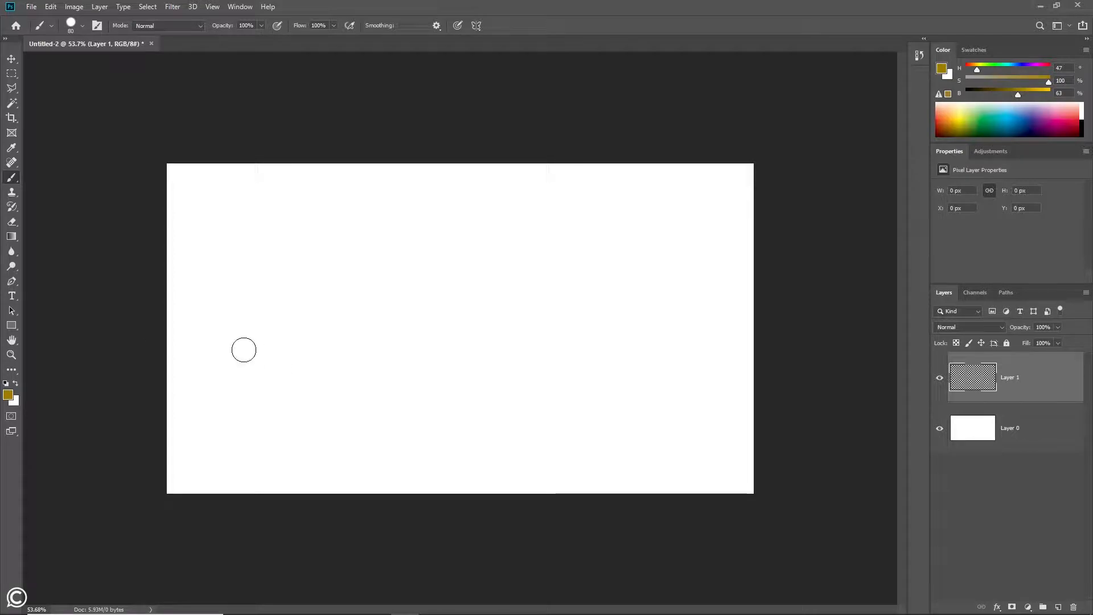
left_click_drag(188, 317, 436, 424)
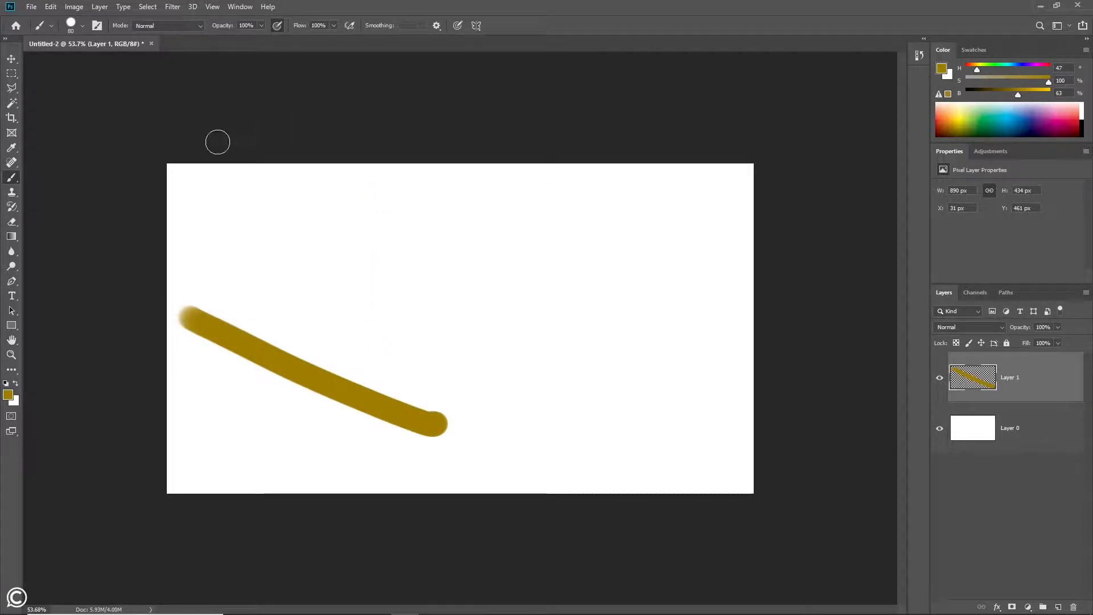
mouse_move(198, 252)
left_mouse_down()
mouse_move(574, 390)
mouse_move(637, 399)
mouse_move(653, 367)
mouse_move(308, 243)
mouse_move(313, 228)
mouse_move(497, 263)
mouse_move(558, 217)
mouse_move(609, 232)
mouse_move(603, 261)
left_mouse_up()
mouse_move(379, 349)
left_mouse_down()
mouse_move(468, 369)
mouse_move(535, 407)
mouse_move(564, 455)
left_mouse_up()
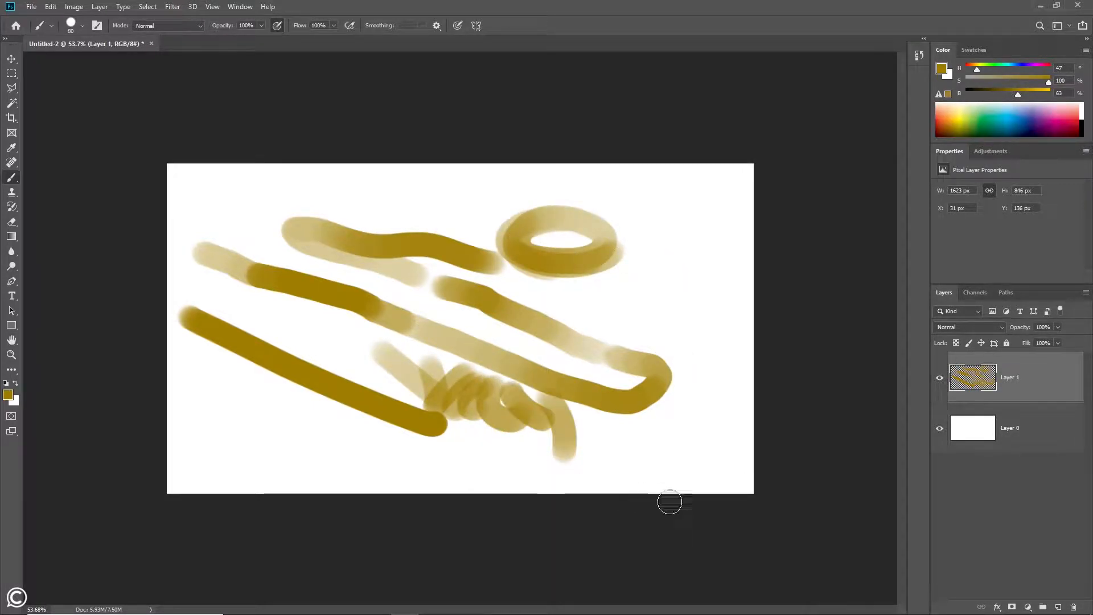
- Shrink the brush to a very small size and draw thin lines and a small squiggle beside the ring
key("bracketleft")
key("bracketleft")
key("bracketleft")
key("bracketleft")
key("bracketleft")
key("bracketleft")
key("bracketleft")
key("bracketleft")
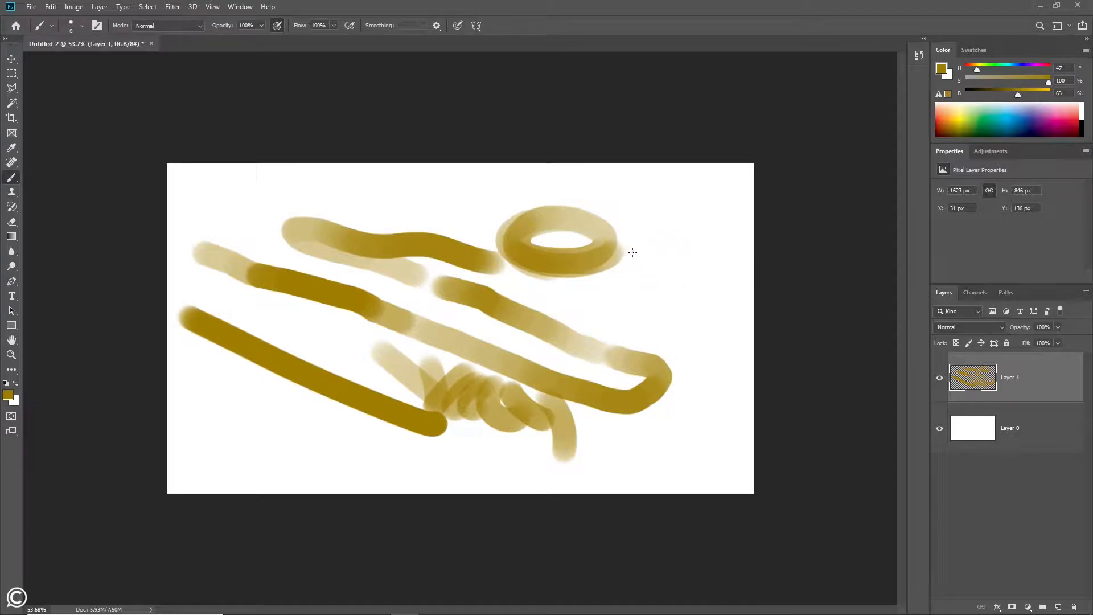
left_click_drag(615, 257, 686, 230)
left_click_drag(617, 259, 663, 253)
mouse_move(606, 275)
left_mouse_down()
mouse_move(642, 292)
mouse_move(690, 323)
left_mouse_up()
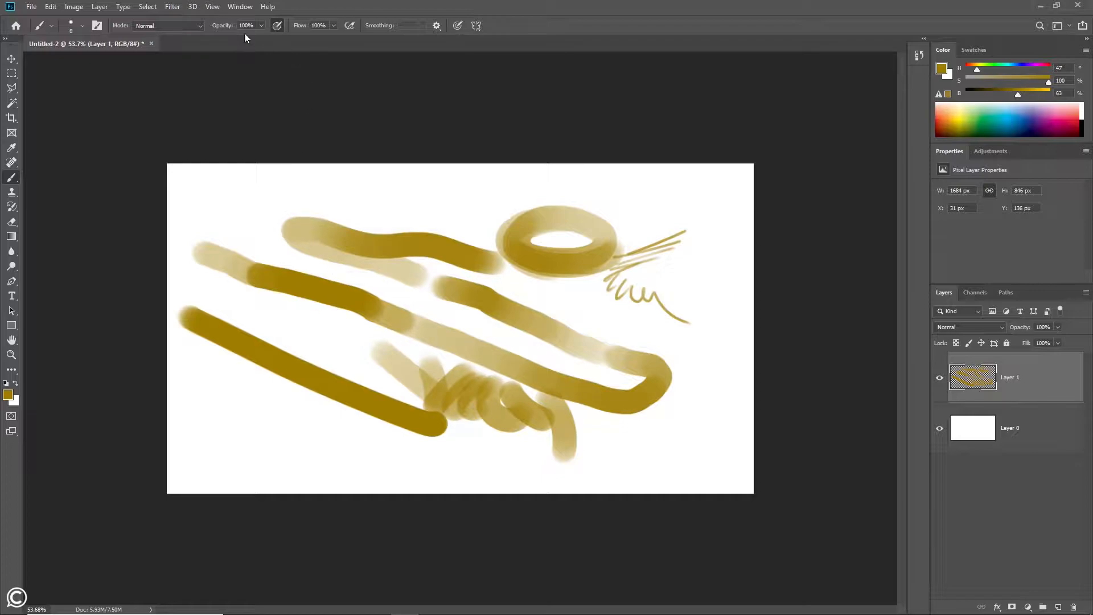
- Lower the brush opacity to 45% and draw thin semi-transparent lines around the upper wavy stroke and below the ring
left_click(261, 25)
mouse_move(211, 221)
left_mouse_down()
mouse_move(321, 223)
mouse_move(477, 249)
left_mouse_up()
mouse_move(519, 308)
left_mouse_down()
mouse_move(219, 201)
mouse_move(204, 211)
mouse_move(339, 261)
left_mouse_up()
- Enlarge the brush and paint many broad overlapping semi-transparent strokes over the canvas's left half and around the ring
key("bracketright")
left_click_drag(191, 182, 362, 274)
left_click_drag(217, 199, 371, 288)
left_click_drag(168, 232, 251, 309)
left_click_drag(202, 251, 267, 316)
mouse_move(219, 255)
left_mouse_down()
mouse_move(300, 322)
mouse_move(336, 333)
left_mouse_up()
left_click_drag(262, 264, 367, 337)
left_click_drag(279, 308, 424, 349)
left_click_drag(317, 316, 459, 361)
left_click_drag(237, 318, 414, 361)
left_click_drag(235, 323, 433, 378)
left_click_drag(275, 352, 408, 396)
left_click_drag(271, 378, 387, 407)
left_click_drag(229, 374, 392, 412)
left_click_drag(232, 378, 375, 415)
mouse_move(239, 390)
left_mouse_down()
mouse_move(350, 419)
mouse_move(319, 417)
left_mouse_up()
left_click_drag(236, 401, 283, 426)
mouse_move(682, 293)
left_mouse_down()
mouse_move(642, 300)
mouse_move(695, 293)
mouse_move(634, 312)
mouse_move(551, 281)
mouse_move(527, 253)
left_mouse_up()
- Erase thin streaks through the upper wavy stroke, then set the eraser size to 66 px and erase across the lower-left strokes using opacity pressure
key("e")
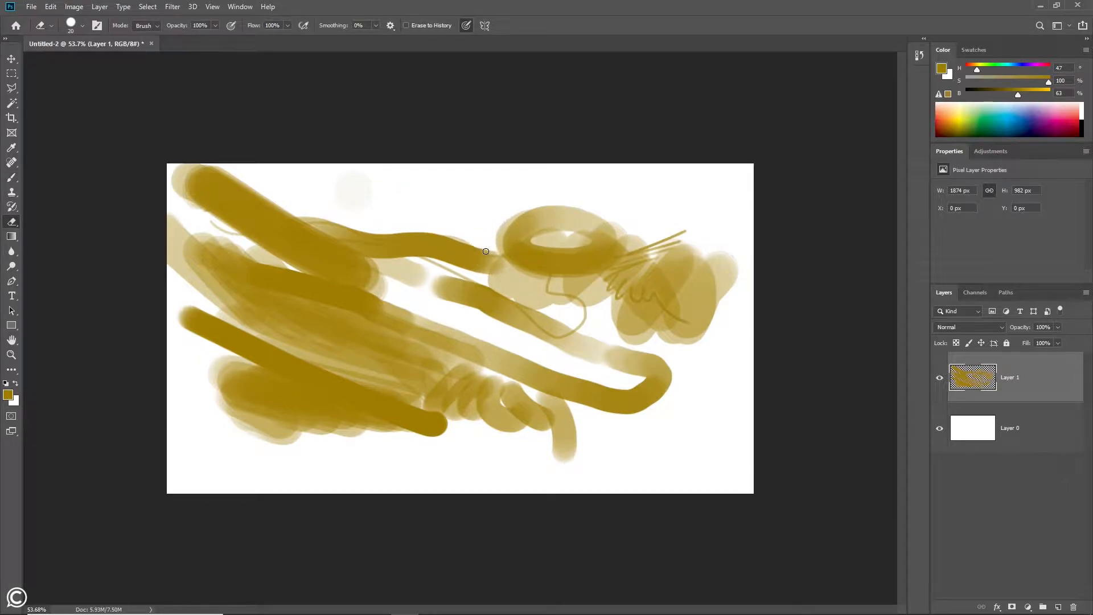
mouse_move(393, 232)
left_mouse_down()
mouse_move(515, 285)
mouse_move(472, 238)
mouse_move(549, 292)
left_mouse_up()
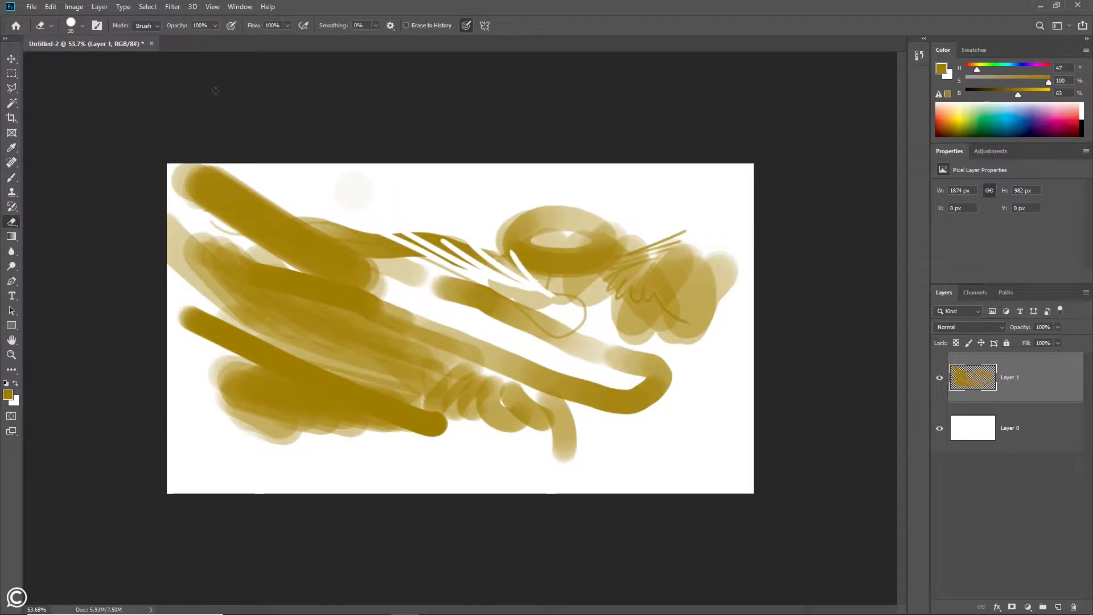
left_click(72, 26)
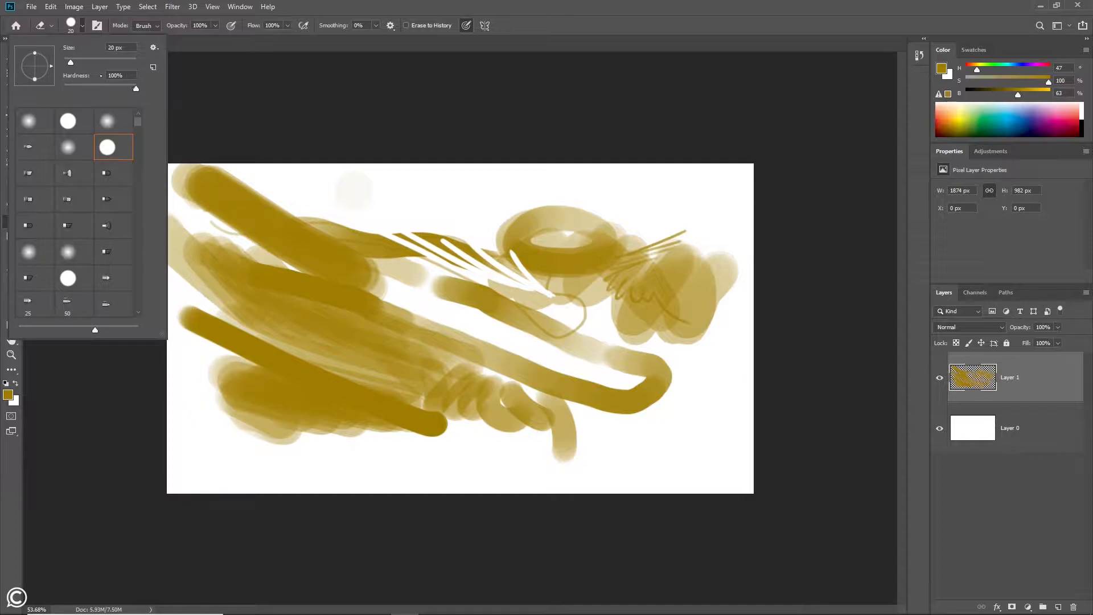
left_click_drag(70, 61, 87, 61)
key("Return")
mouse_move(258, 197)
left_mouse_down()
mouse_move(262, 233)
mouse_move(300, 261)
mouse_move(335, 312)
mouse_move(464, 380)
mouse_move(494, 422)
mouse_move(479, 430)
mouse_move(378, 316)
mouse_move(501, 390)
left_mouse_up()
left_click_drag(452, 342, 541, 411)
left_click_drag(192, 313, 458, 373)
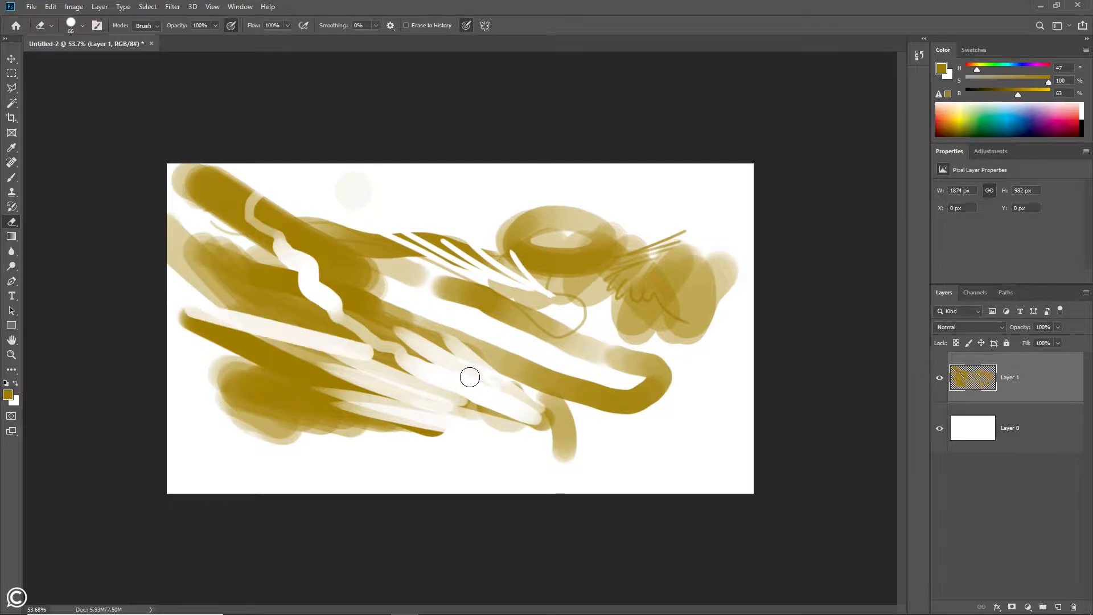
left_click_drag(213, 348, 433, 402)
mouse_move(289, 398)
left_mouse_down()
mouse_move(200, 358)
mouse_move(188, 313)
mouse_move(512, 369)
mouse_move(547, 342)
mouse_move(644, 411)
left_mouse_up()
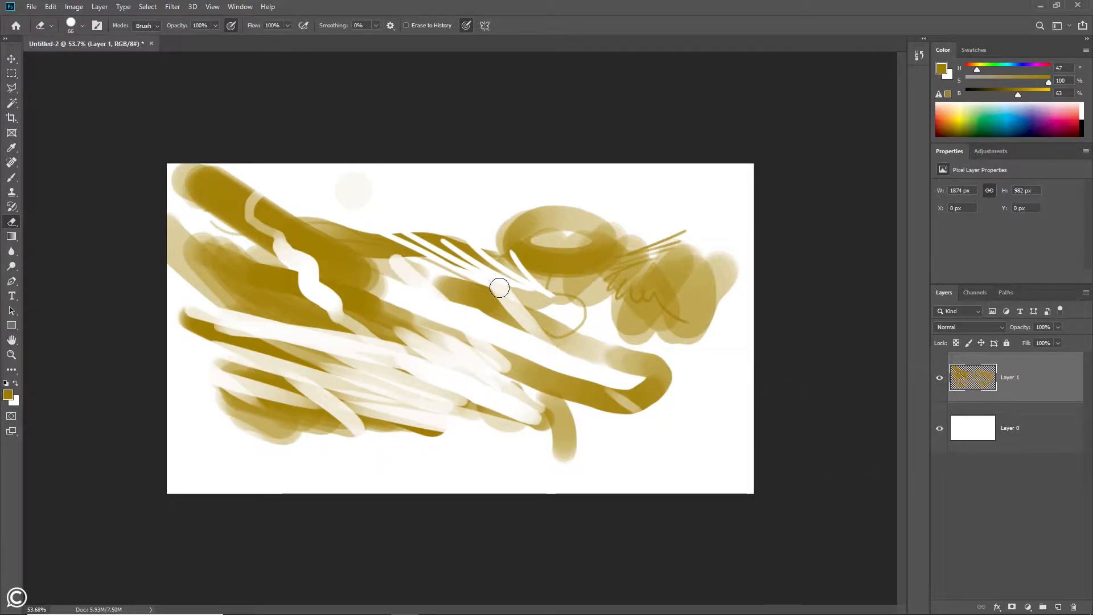
- Pick a dark blue foreground color (H 202, S 100, B 61) and brush semi-transparent strokes over the ring and the blob beside it
mouse_move(991, 118)
left_mouse_down()
mouse_move(1032, 118)
mouse_move(1016, 126)
left_mouse_up()
mouse_move(580, 199)
left_mouse_down()
mouse_move(569, 238)
mouse_move(493, 251)
left_mouse_up()
key("b")
left_click_drag(628, 196, 471, 251)
mouse_move(628, 199)
left_mouse_down()
mouse_move(533, 273)
mouse_move(682, 289)
mouse_move(688, 310)
left_mouse_up()
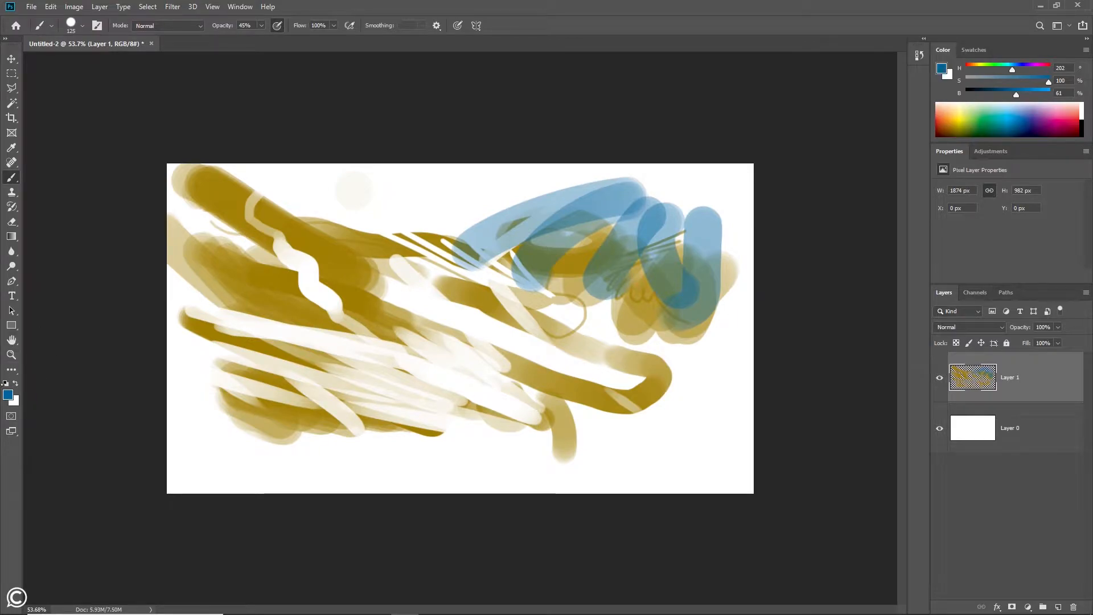
- Set the foreground color to pink (H 336, S 75, B 90), raise the brush opacity to 100%, and paint broad strokes over most of the canvas
left_click(8, 394)
mouse_move(430, 318)
left_mouse_down()
mouse_move(404, 282)
mouse_move(422, 268)
left_mouse_up()
left_click_drag(471, 318, 471, 264)
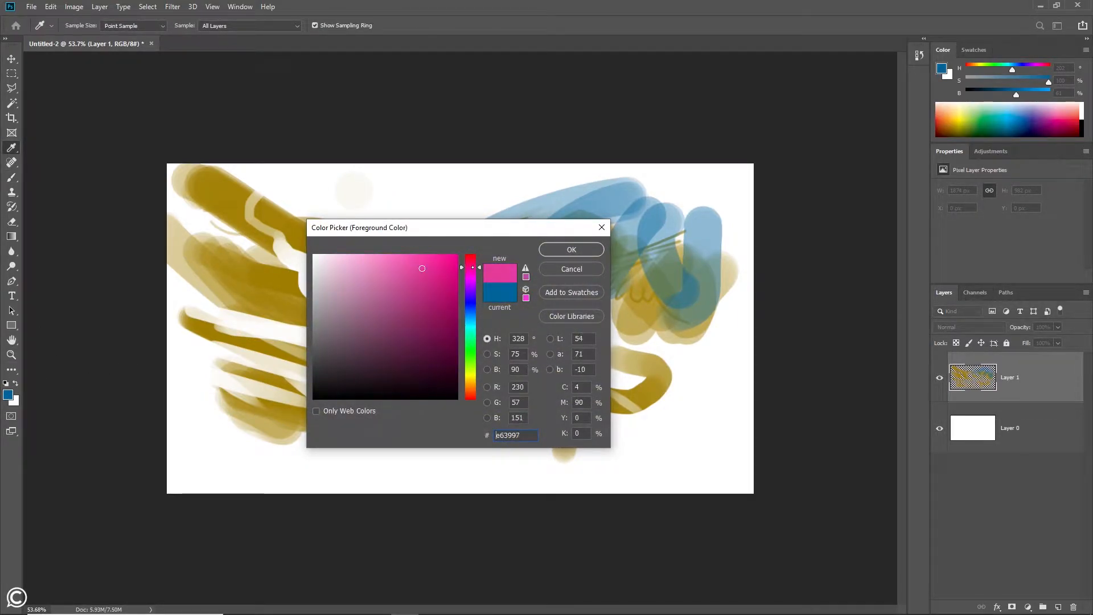
left_click(594, 252)
mouse_move(364, 240)
left_mouse_down()
mouse_move(449, 245)
mouse_move(546, 344)
left_mouse_up()
left_click(261, 25)
mouse_move(364, 234)
left_mouse_down()
mouse_move(387, 261)
mouse_move(549, 311)
mouse_move(308, 279)
mouse_move(285, 328)
mouse_move(489, 341)
mouse_move(728, 319)
mouse_move(100, 257)
mouse_move(447, 203)
mouse_move(683, 245)
mouse_move(629, 419)
mouse_move(239, 385)
mouse_move(273, 342)
left_mouse_up()
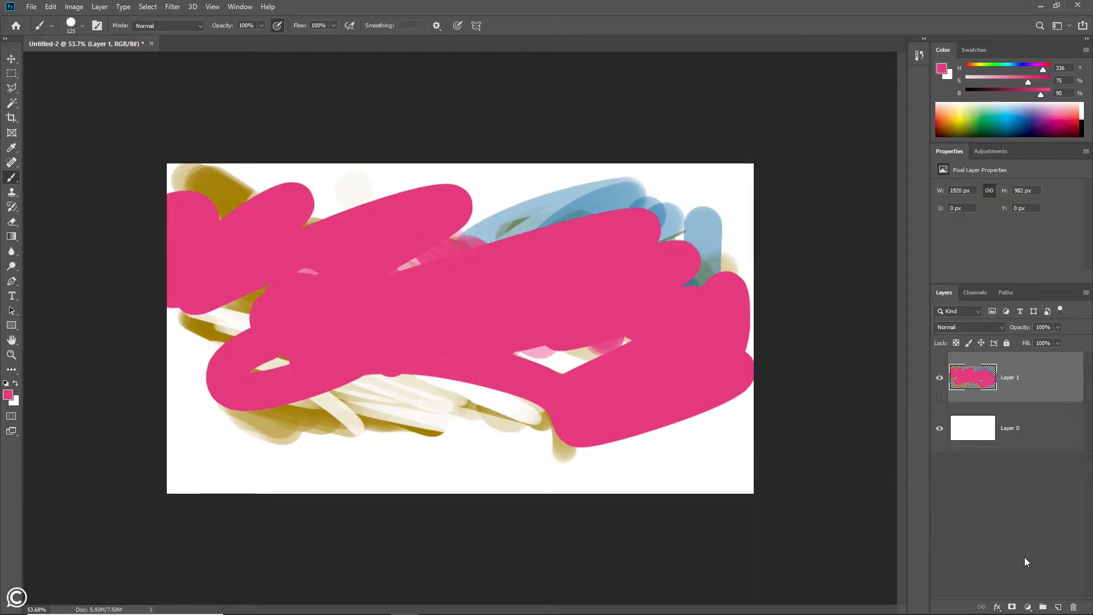
- Add an empty layer on top, then lock Layer 1's transparent pixels and paint pink over its remaining golden and blue strokes
left_click(1060, 606)
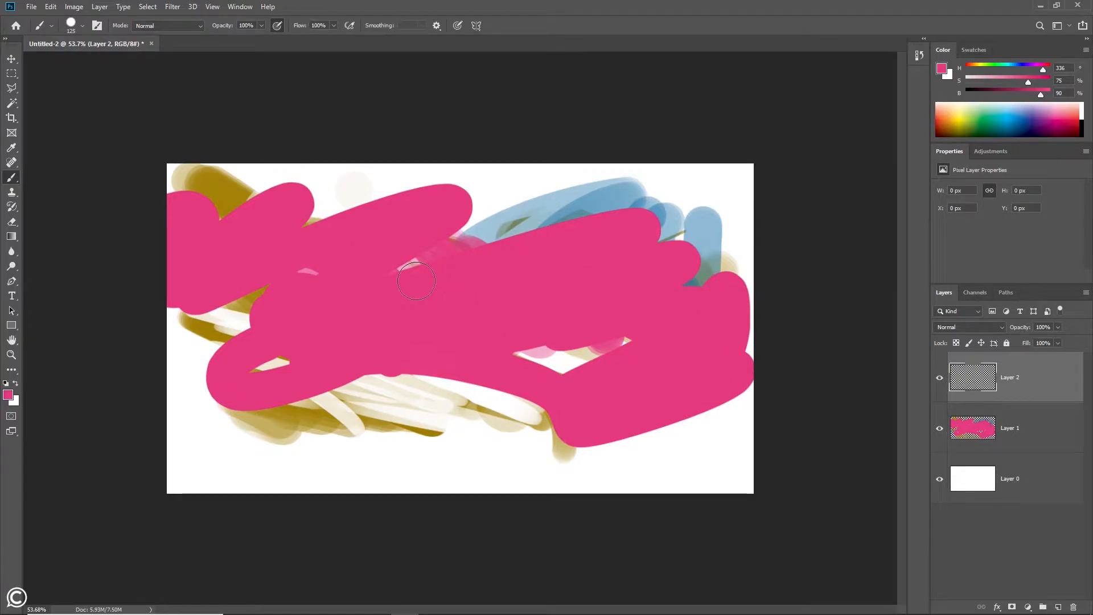
left_click(962, 438)
left_click(956, 343)
mouse_move(248, 414)
left_mouse_down()
mouse_move(351, 425)
mouse_move(138, 217)
mouse_move(216, 188)
mouse_move(695, 243)
mouse_move(707, 268)
mouse_move(587, 463)
left_mouse_up()
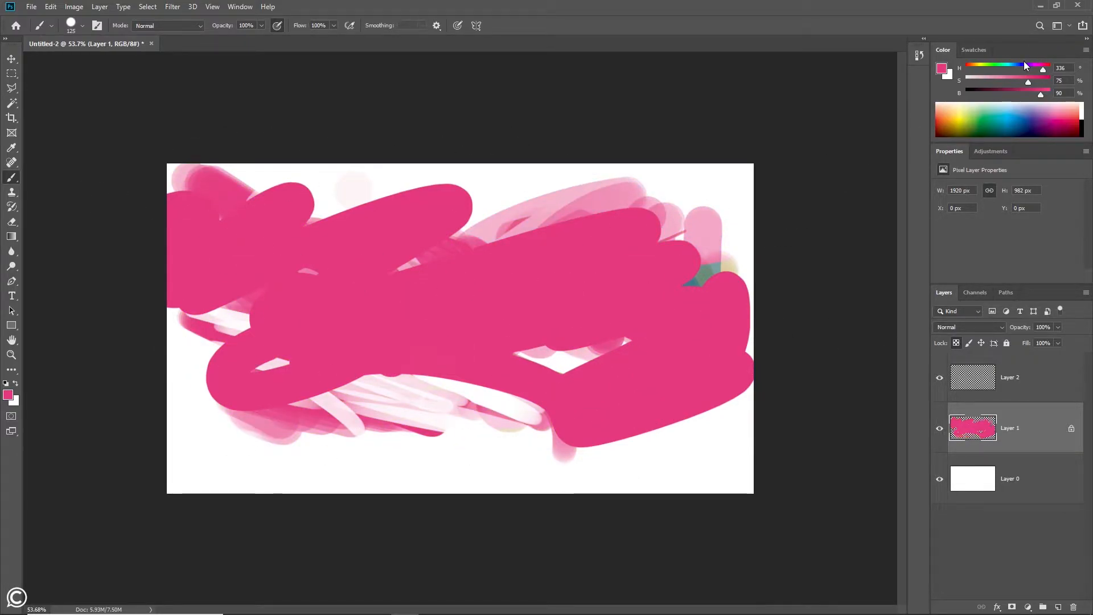
- Paint over Layer 1's artwork in blue (H 206, S 75, B 90), then fill it with the blue foreground and the white background color
mouse_move(700, 233)
left_mouse_down()
mouse_move(489, 244)
mouse_move(322, 176)
mouse_move(188, 285)
mouse_move(711, 316)
mouse_move(524, 379)
left_mouse_up()
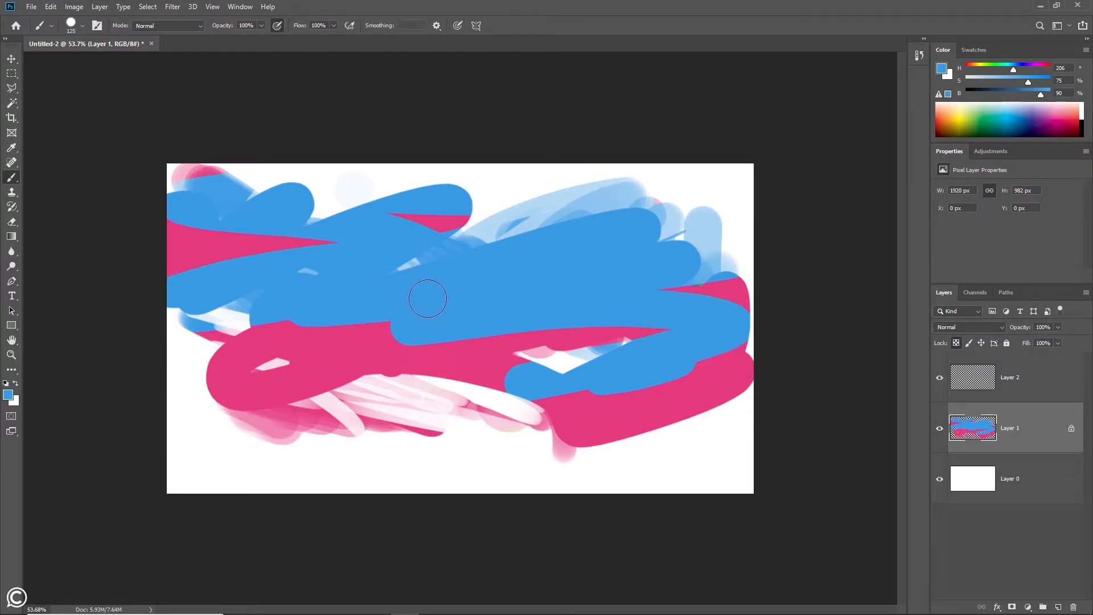
key("alt+BackSpace")
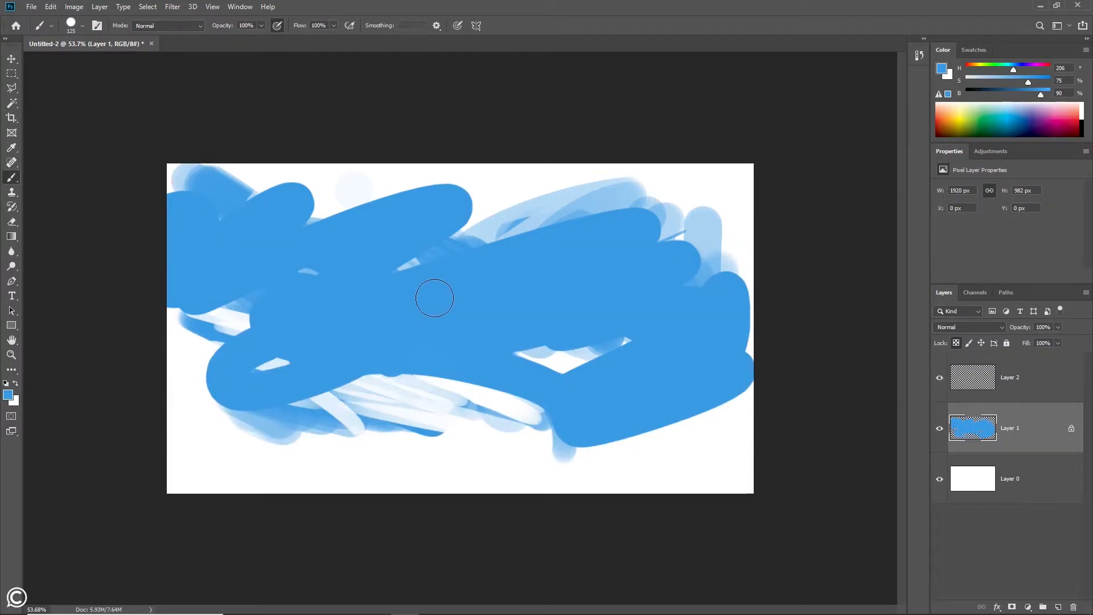
key("ctrl+BackSpace")
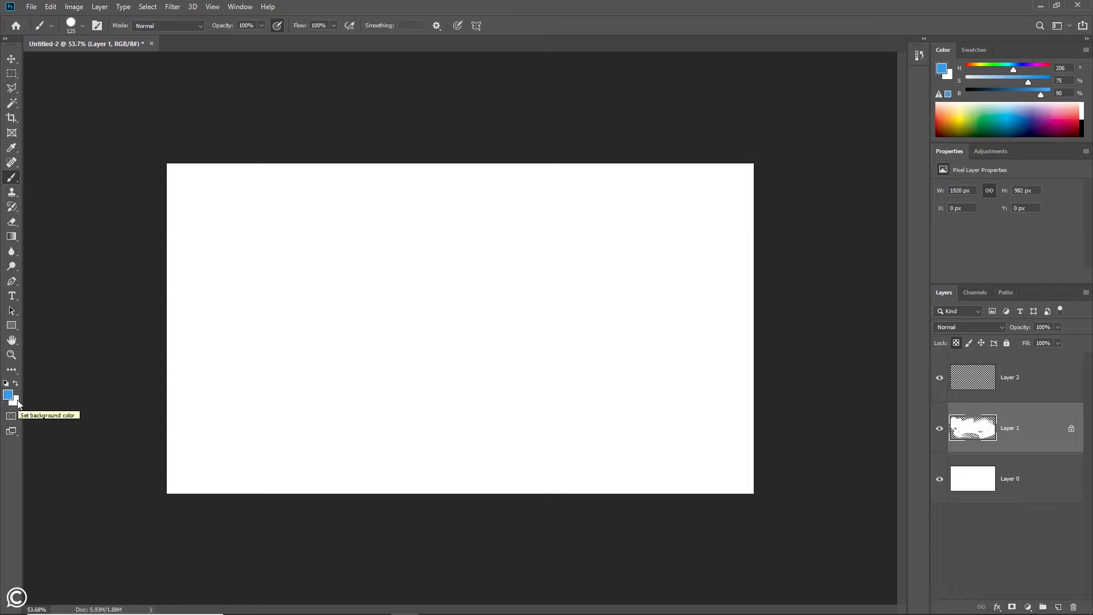
- Swap the foreground and background colors, set the foreground color to red (d91010), and return to the Brush tool
key("x")
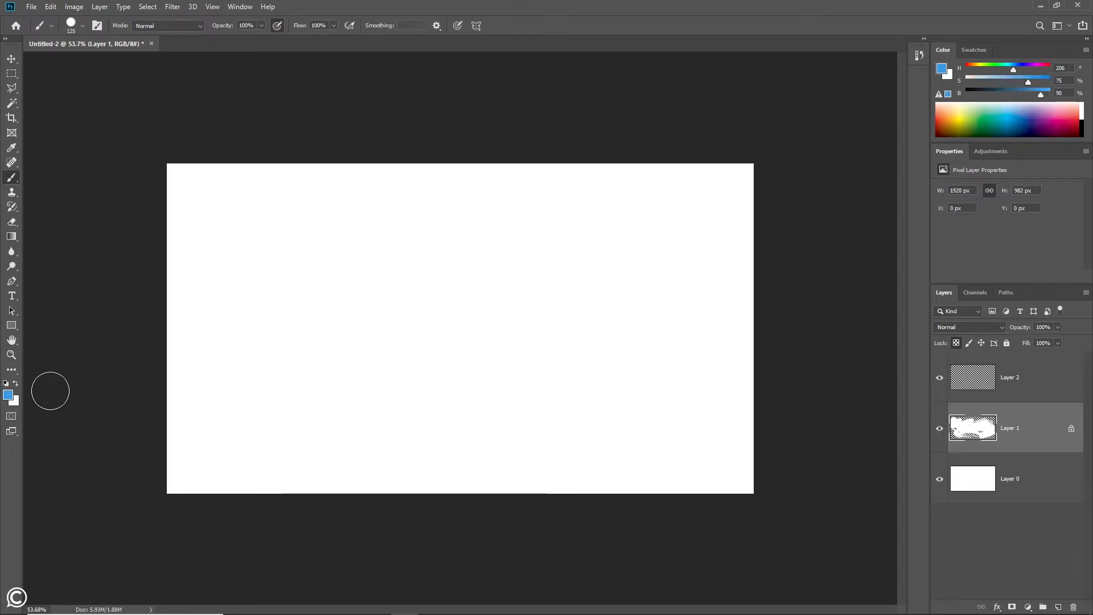
key("x")
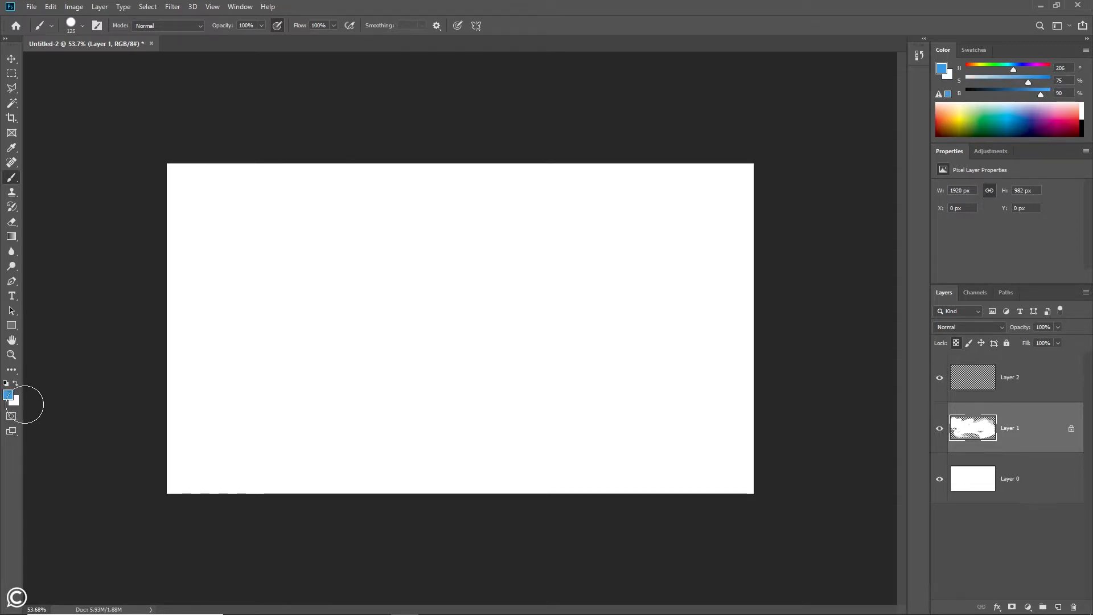
key("x")
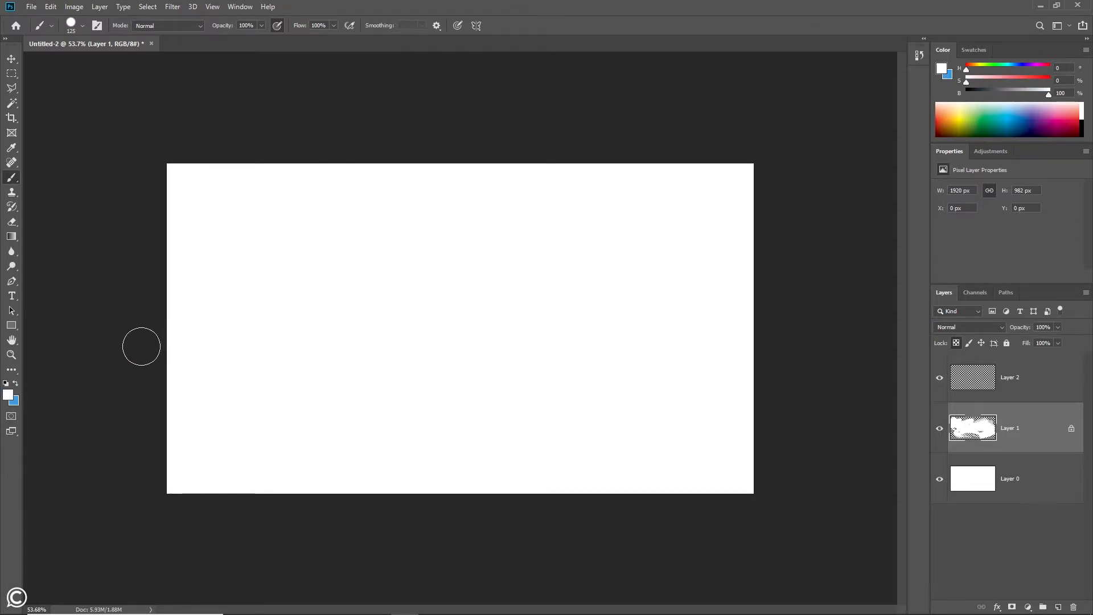
left_click(8, 395)
left_click(447, 276)
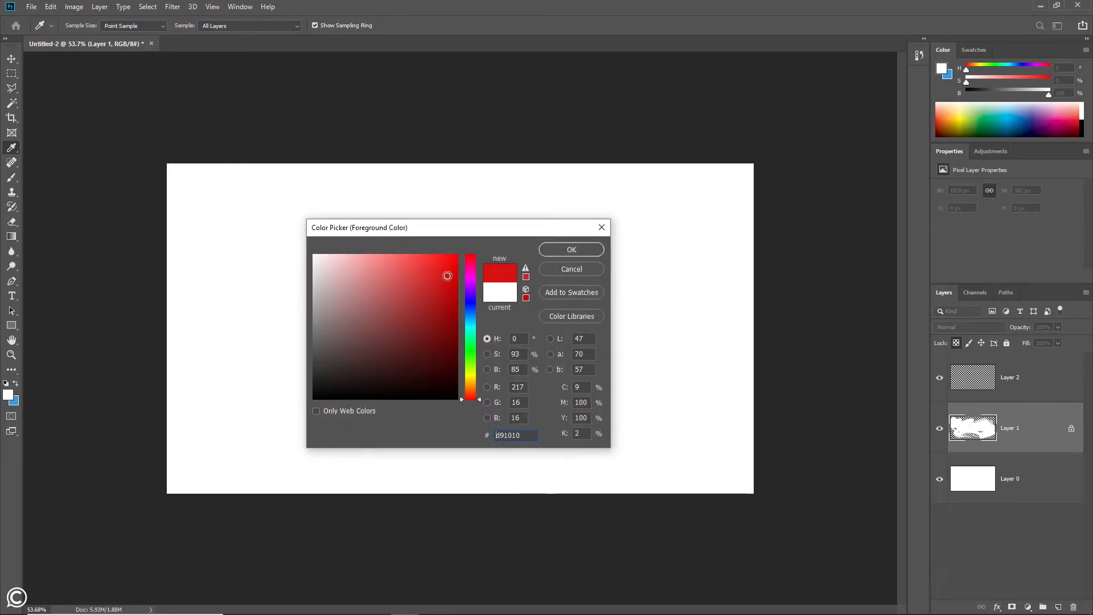
left_click(569, 249)
key("b")
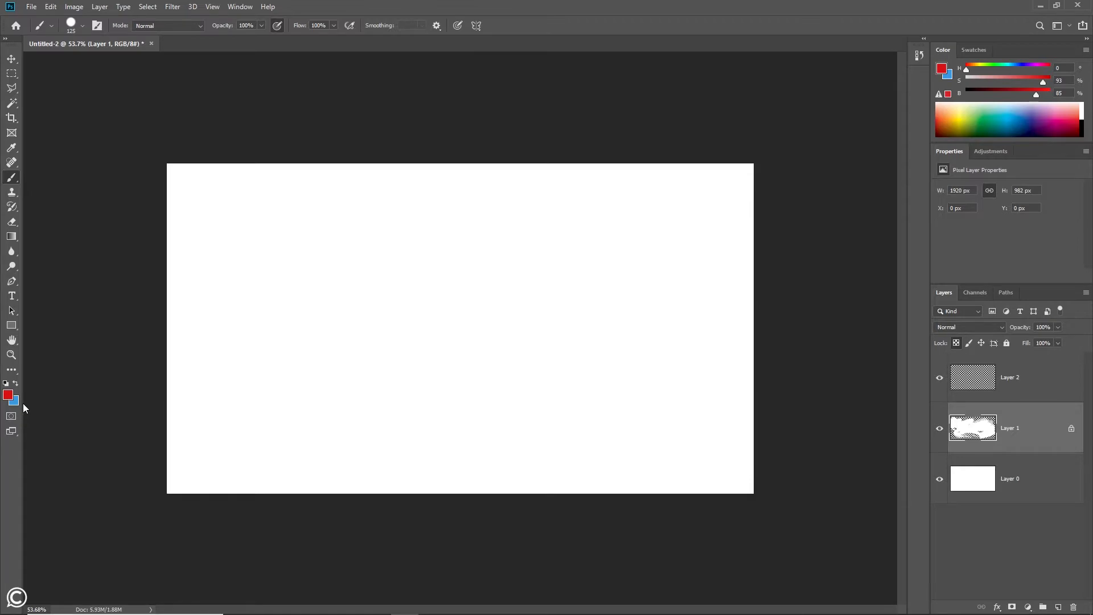
- Swap the colors to make blue the foreground, then fill Layer 1's painted pixels with blue and with the red background color
key("x")
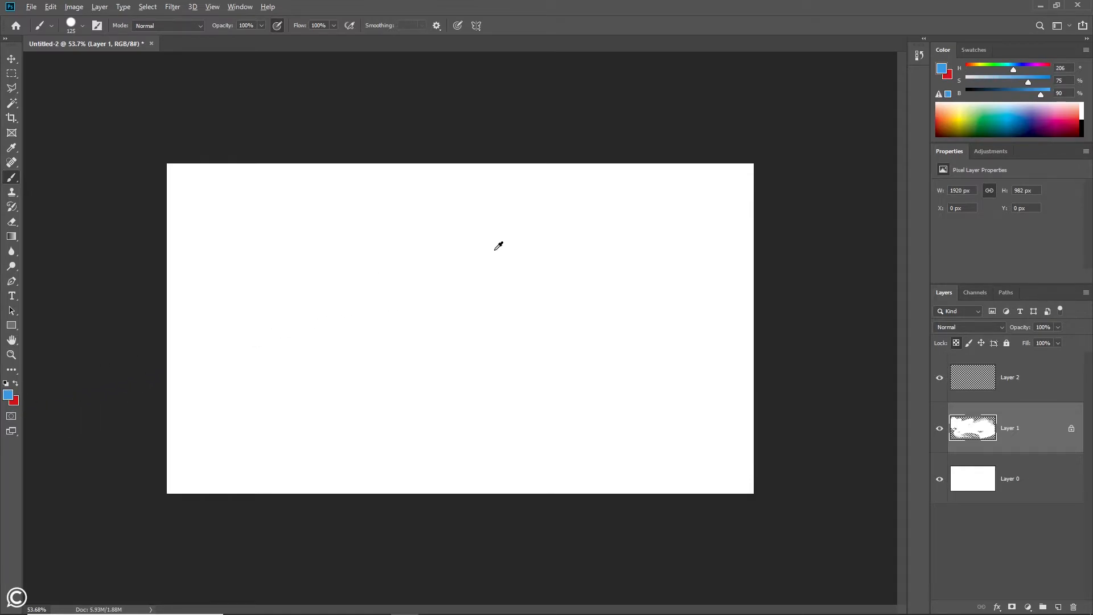
key("alt+BackSpace")
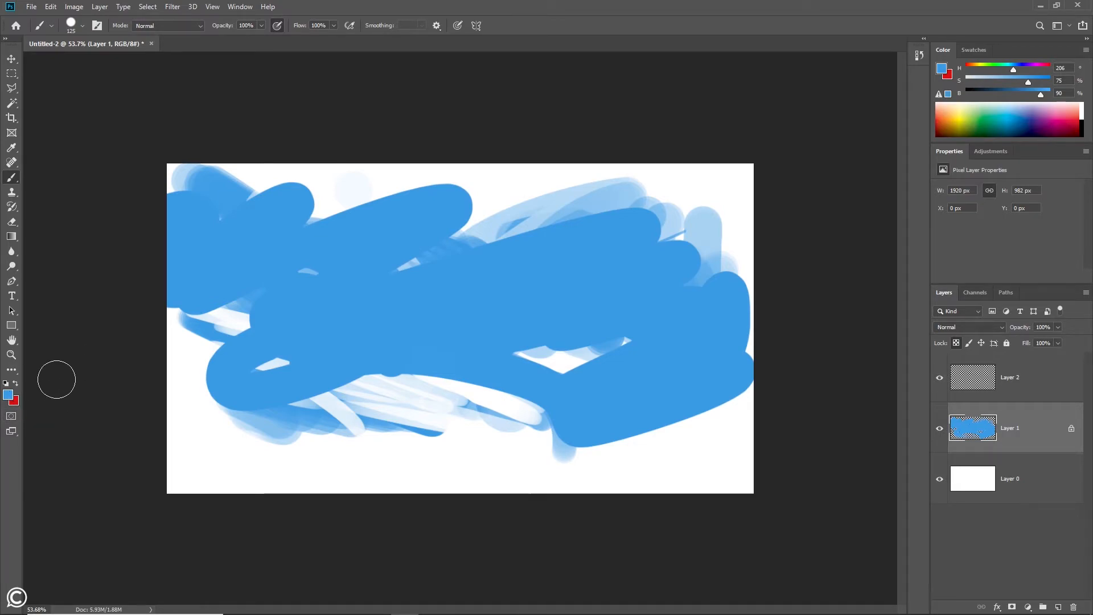
key("ctrl+BackSpace")
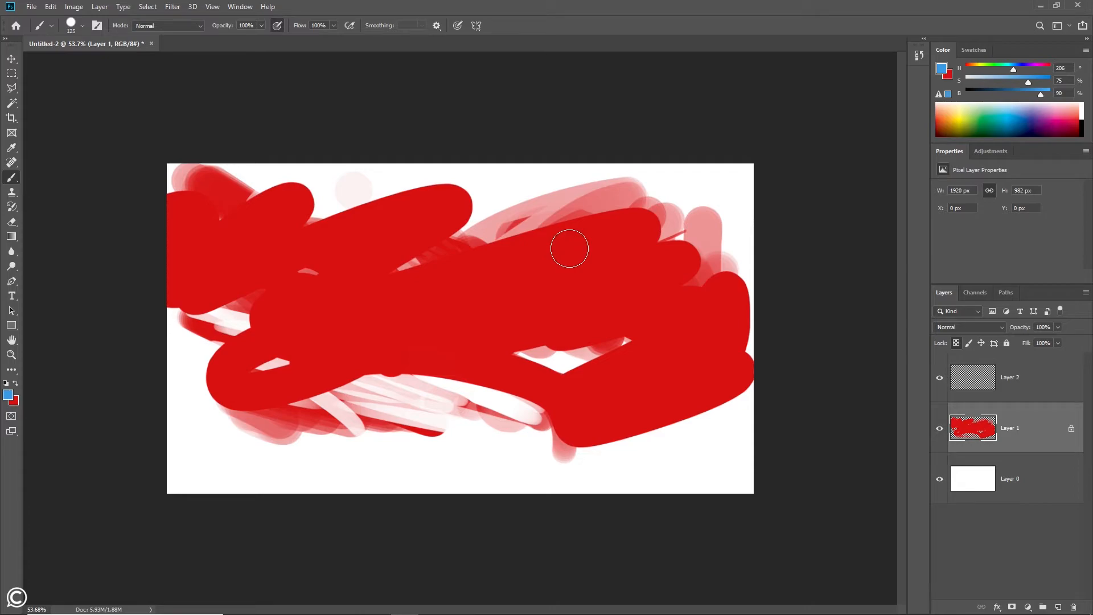
- Swap the colors back to red foreground and blue background, and fill Layer 1's painted pixels with the background blue
key("x")
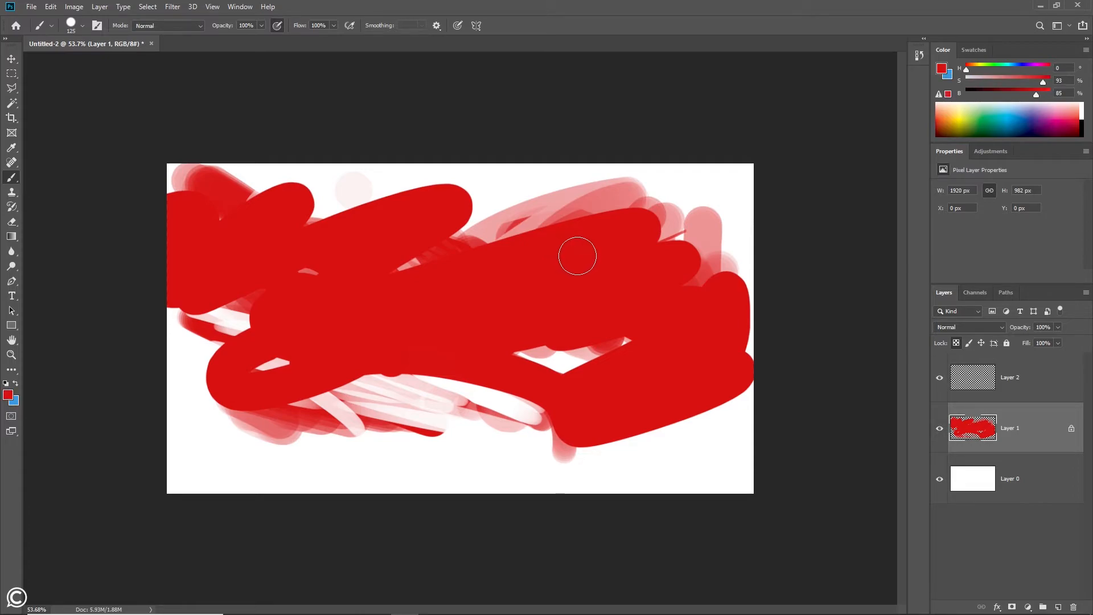
key("alt")
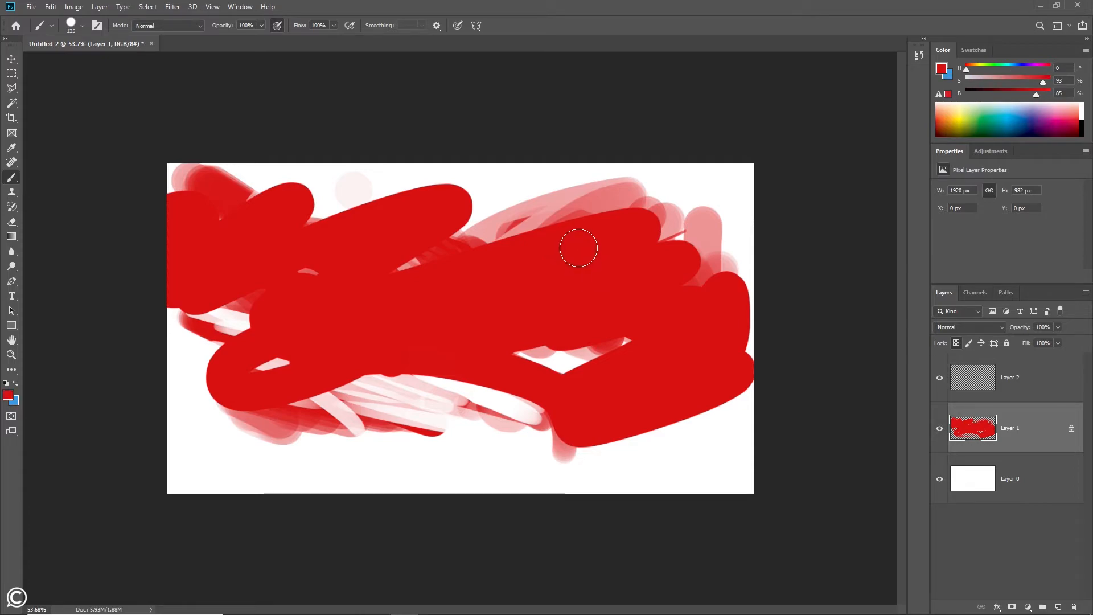
key("ctrl+BackSpace")
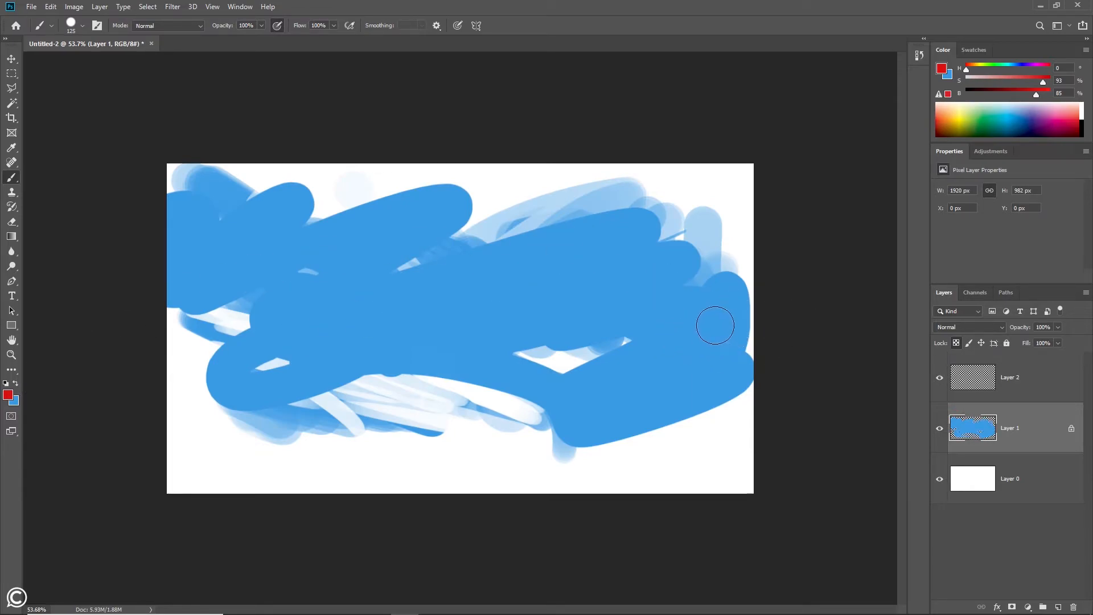
- Select the empty Layer 2 and fill it entirely with the blue background color
key("v")
key("alt+bracketright")
key("ctrl+BackSpace")
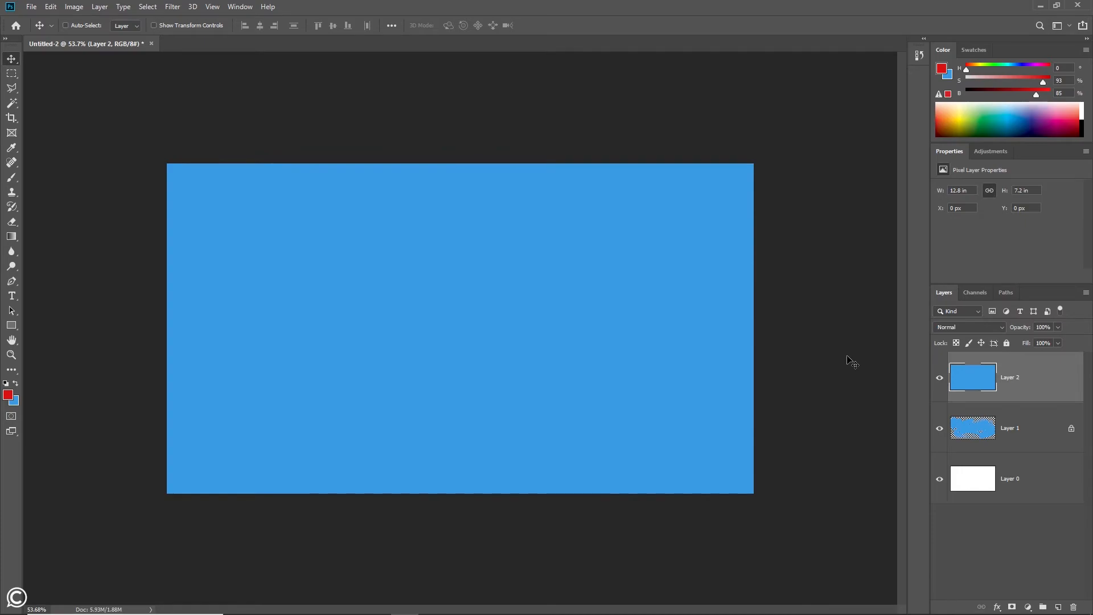
- Hide Layer 2 and fill Layer 1's painted pixels alternately with the foreground red and background blue, ending on red
left_click(939, 377)
left_click(979, 424)
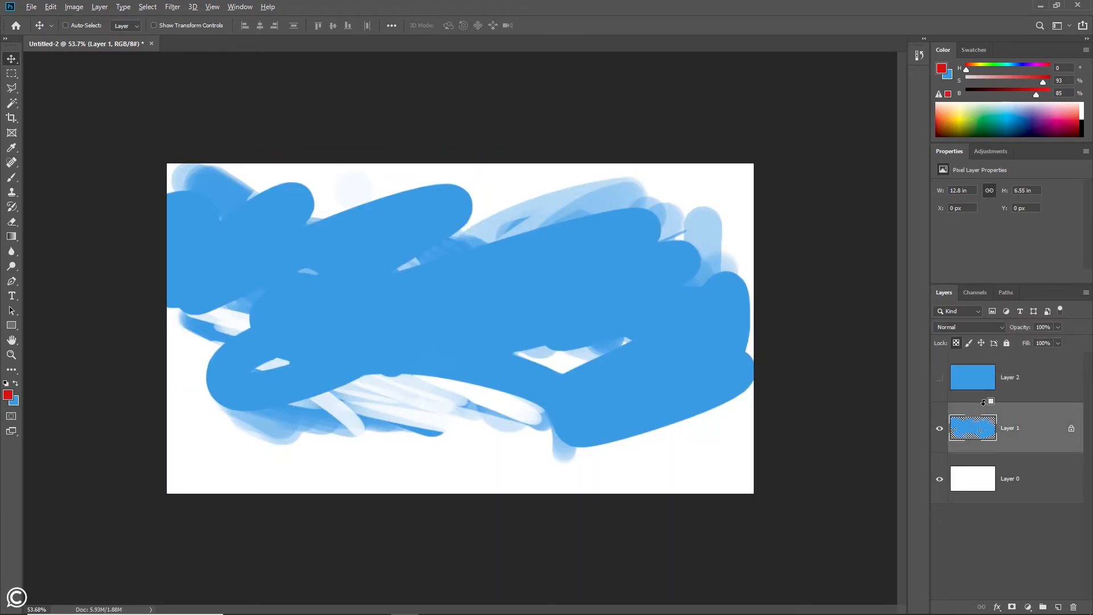
key("alt+BackSpace")
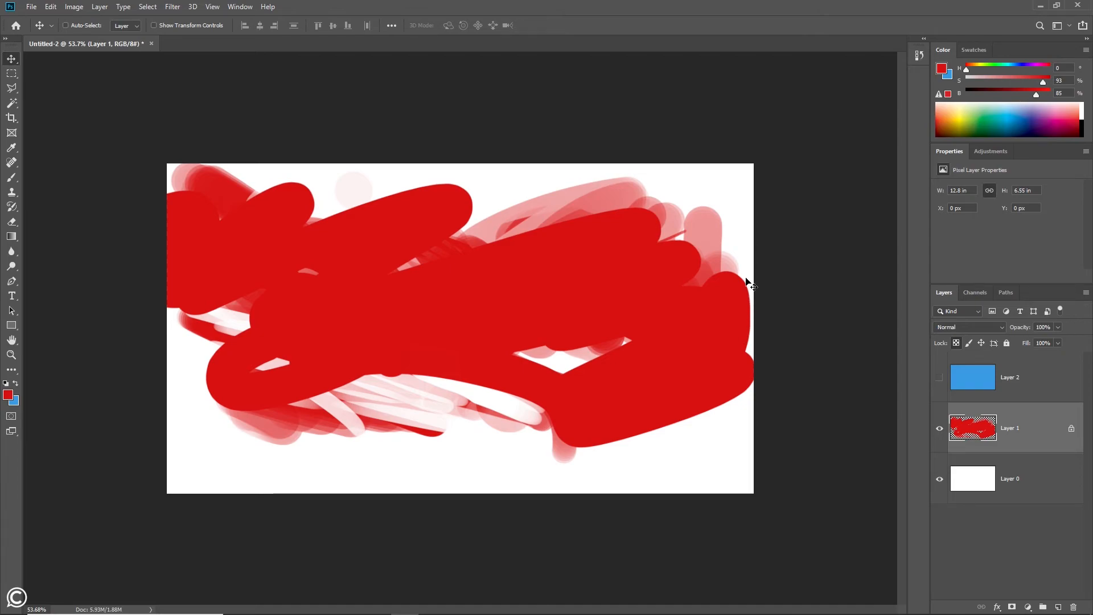
key("ctrl+BackSpace")
key("alt+BackSpace")
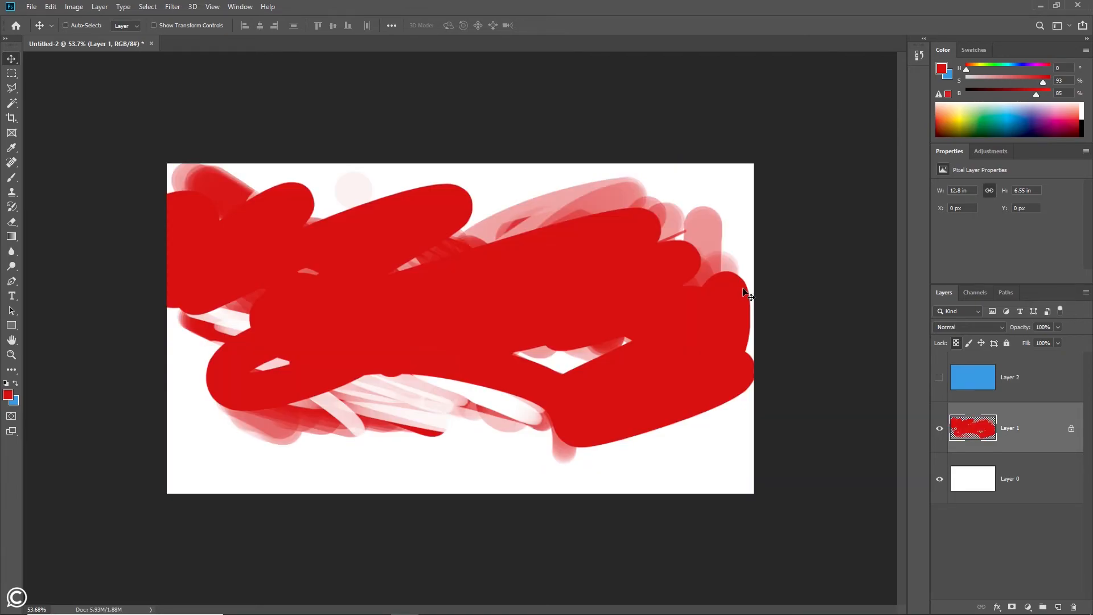
- Delete Layer 2 and Layer 1, leaving only the white Layer 0
left_click(991, 373)
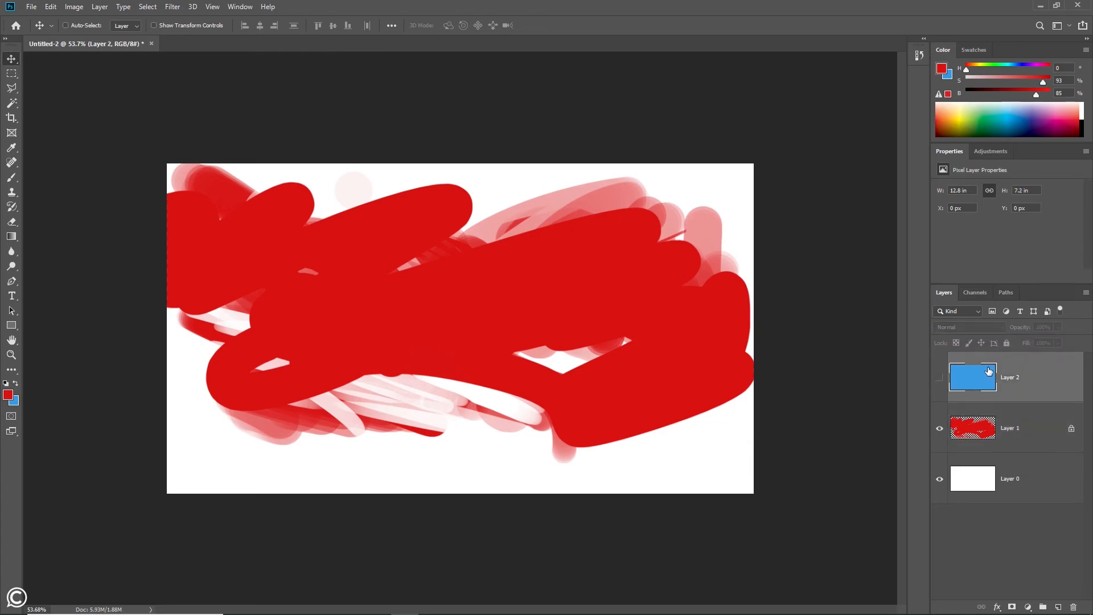
key("Delete")
key("Delete")
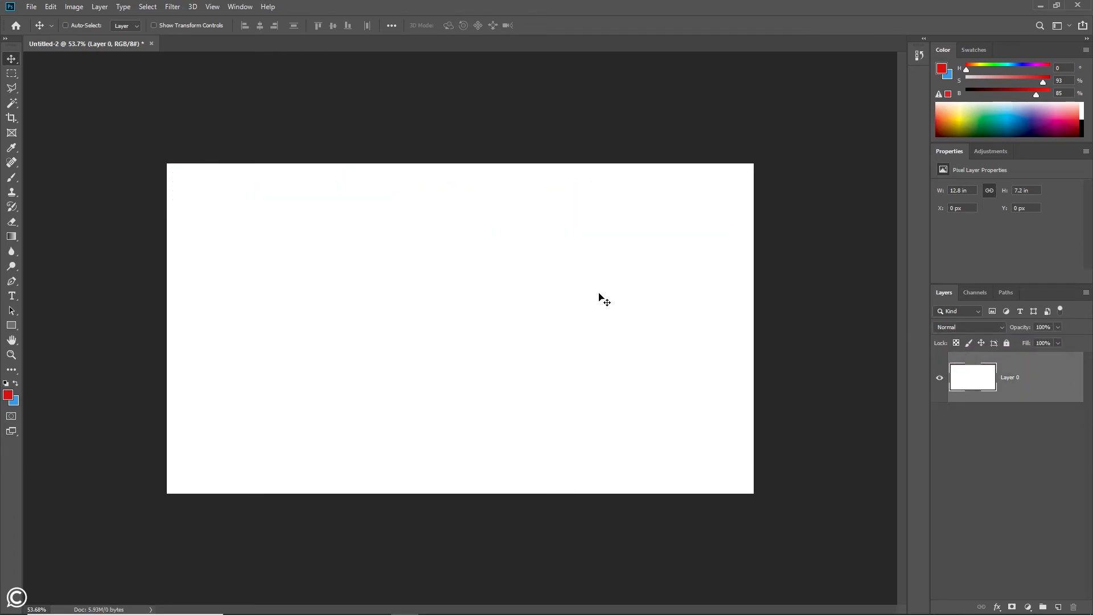